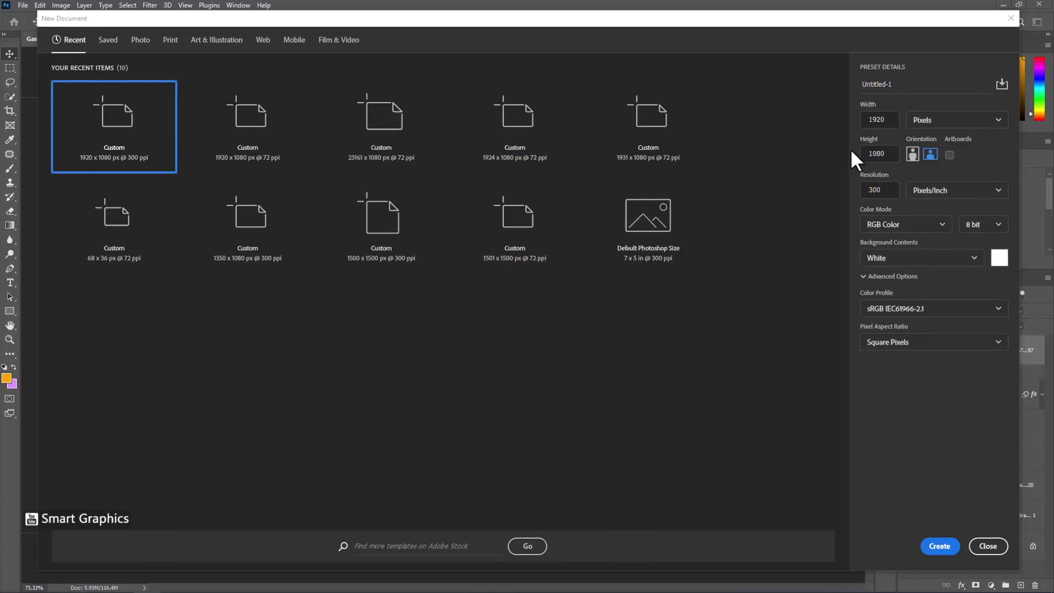
- Create a new document of 1920 x 1080 pixels at 300 pixels/inch in RGB Color with white background contents
double_click(861, 57)
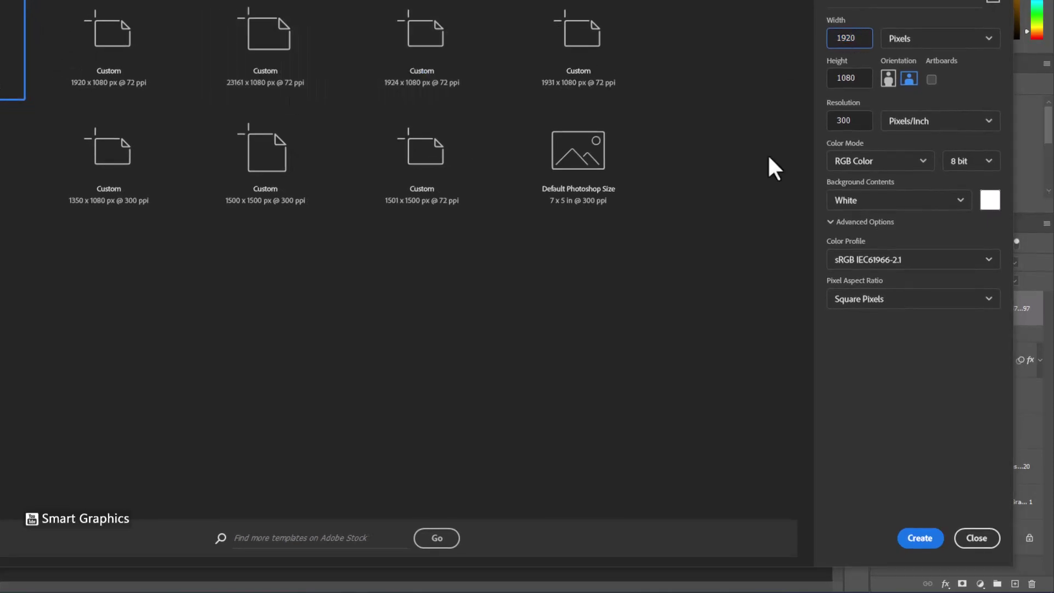
key(ctrl+a)
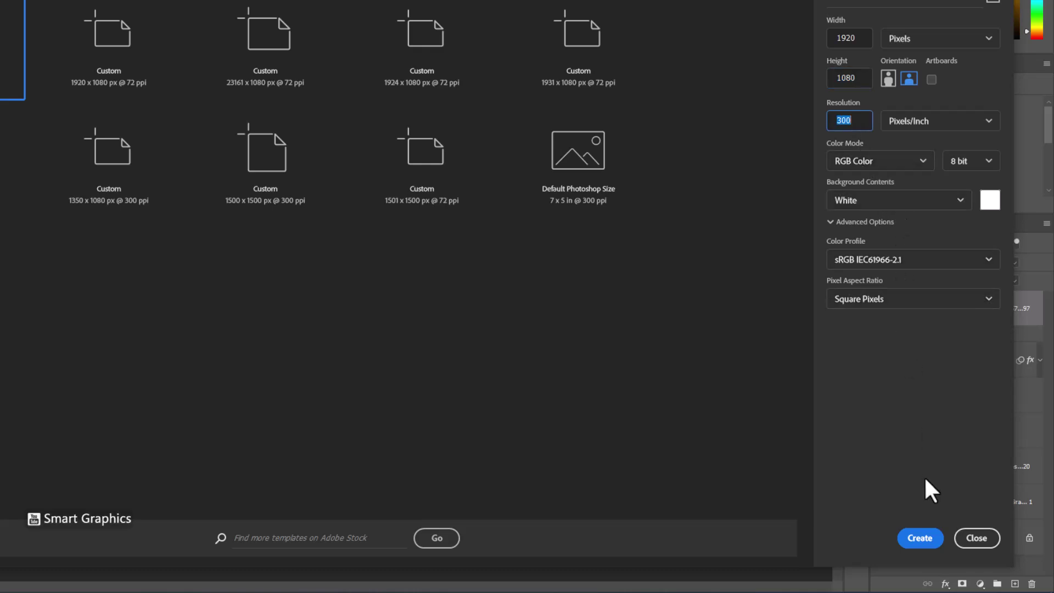
click(920, 538)
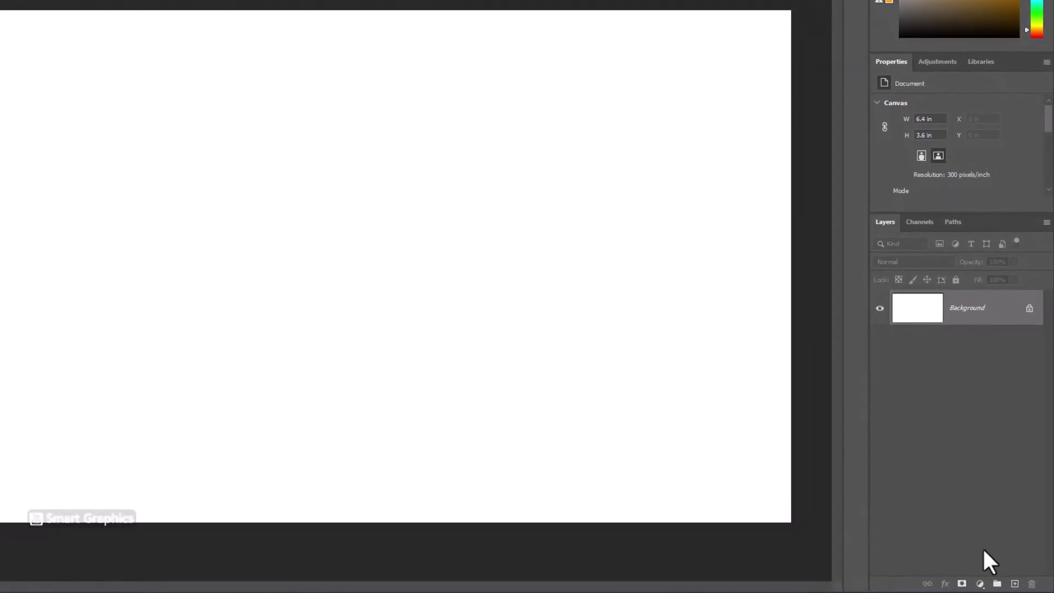
- Add a gradient fill layer above the background using the basic Black, White gradient preset
click(977, 583)
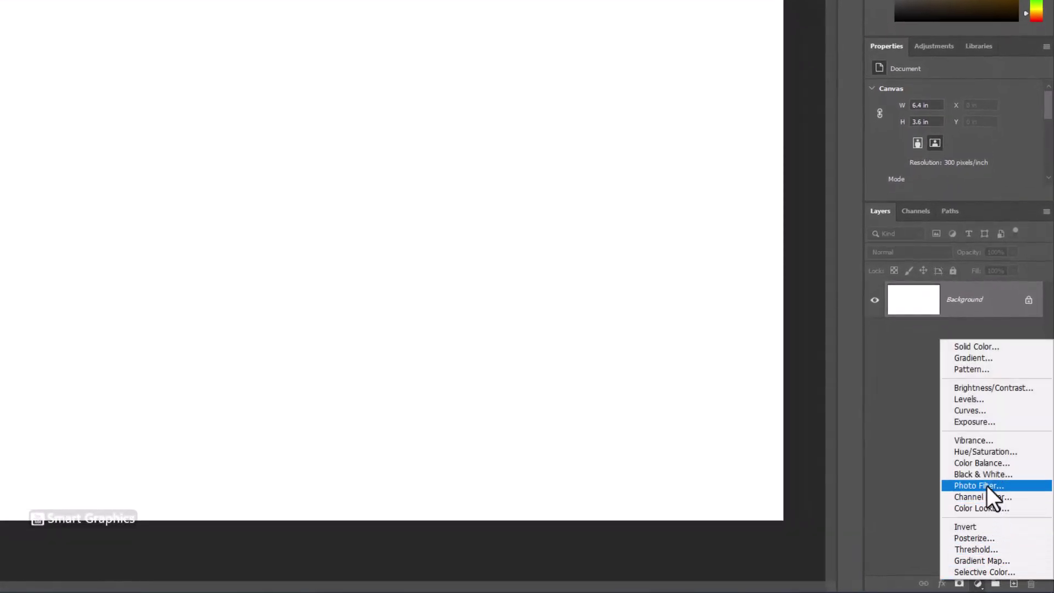
click(977, 358)
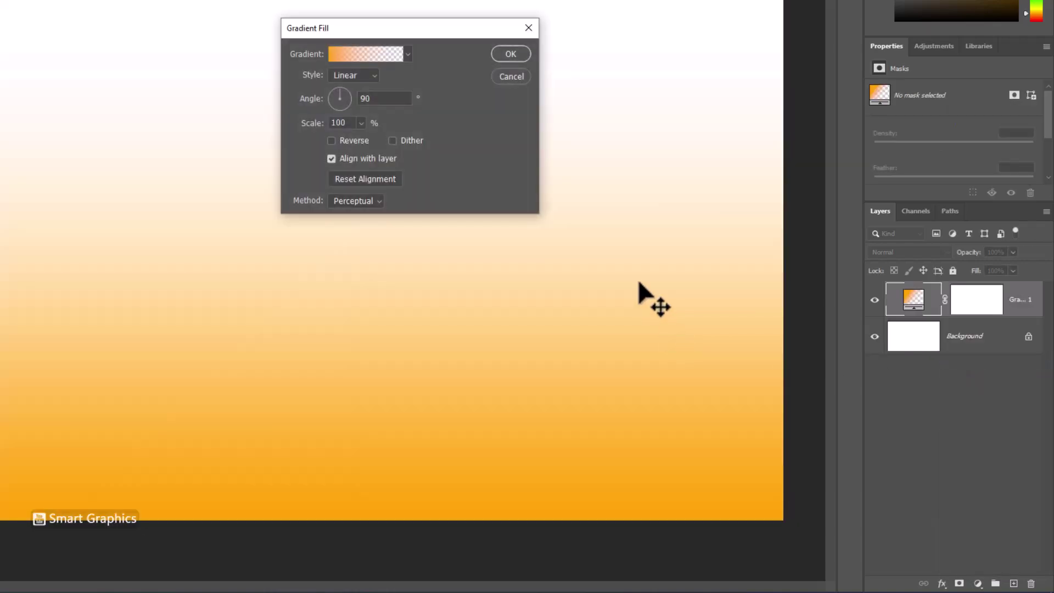
click(407, 54)
click(525, 152)
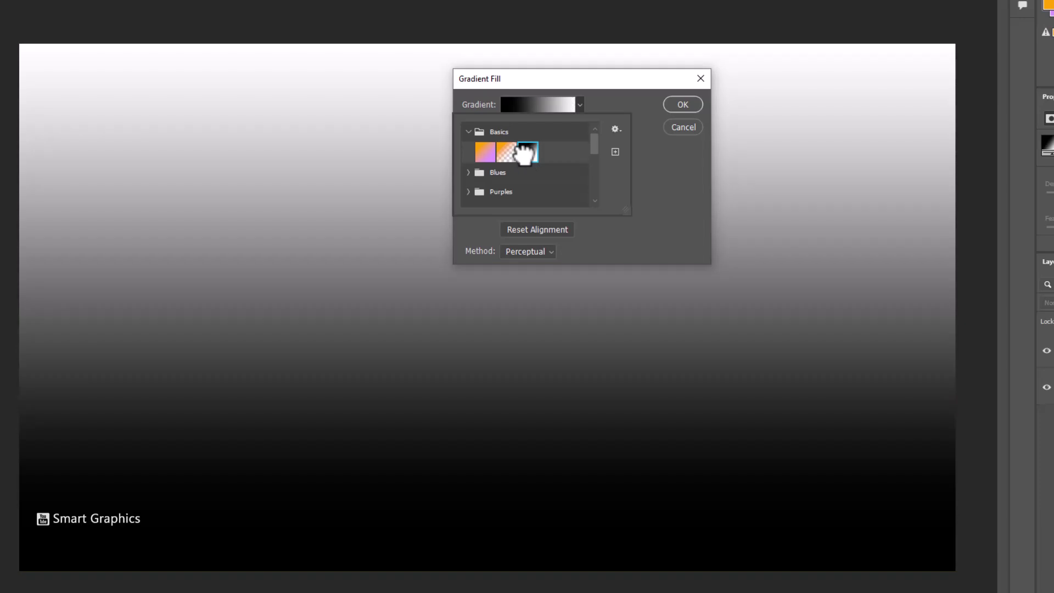
click(612, 89)
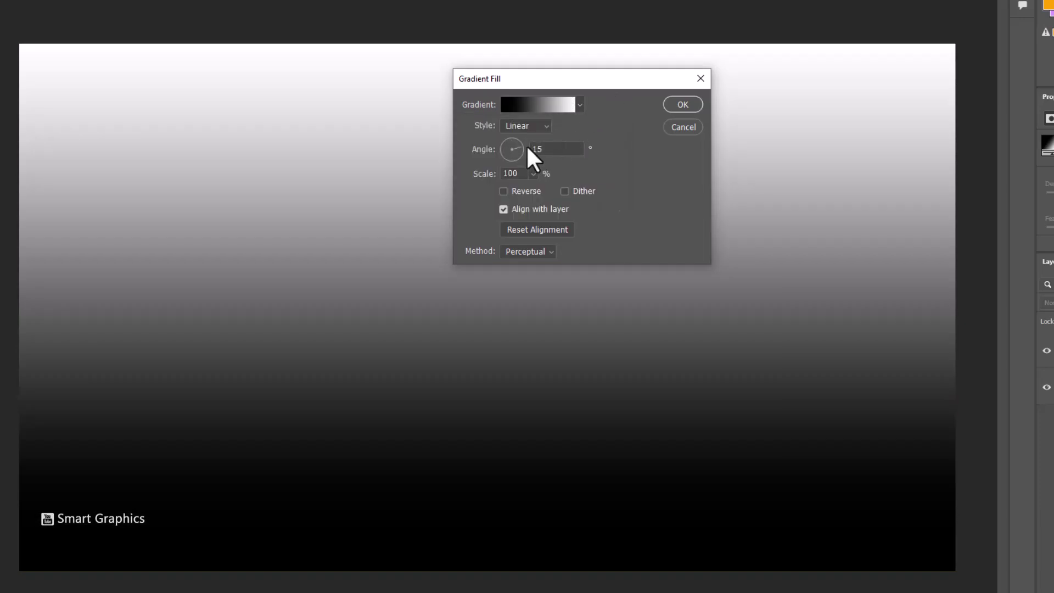
- Set the gradient fill to an angle of 0° with the Linear style and Dither enabled
click(561, 150)
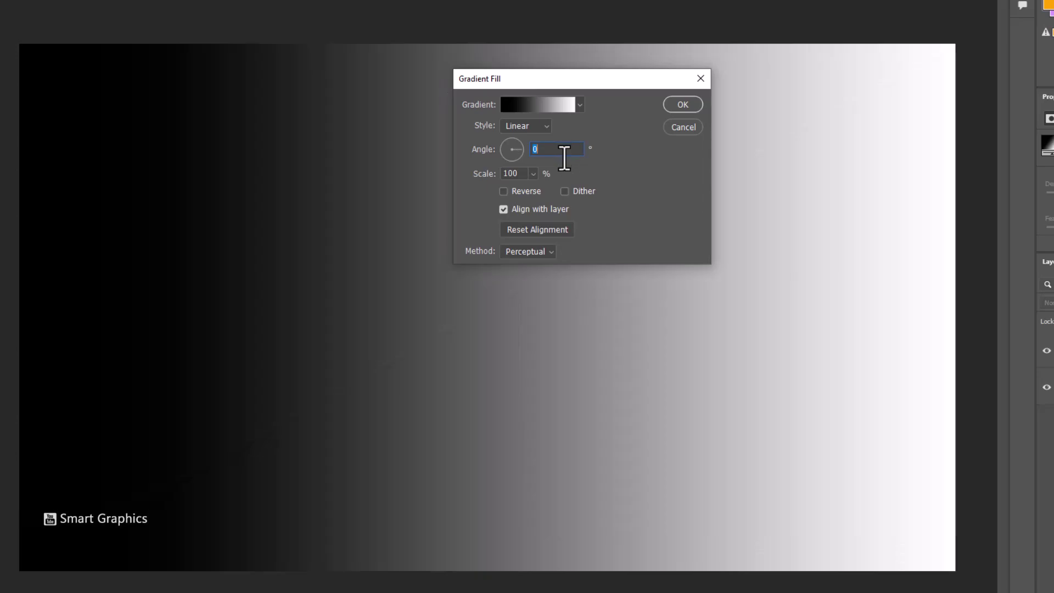
click(548, 125)
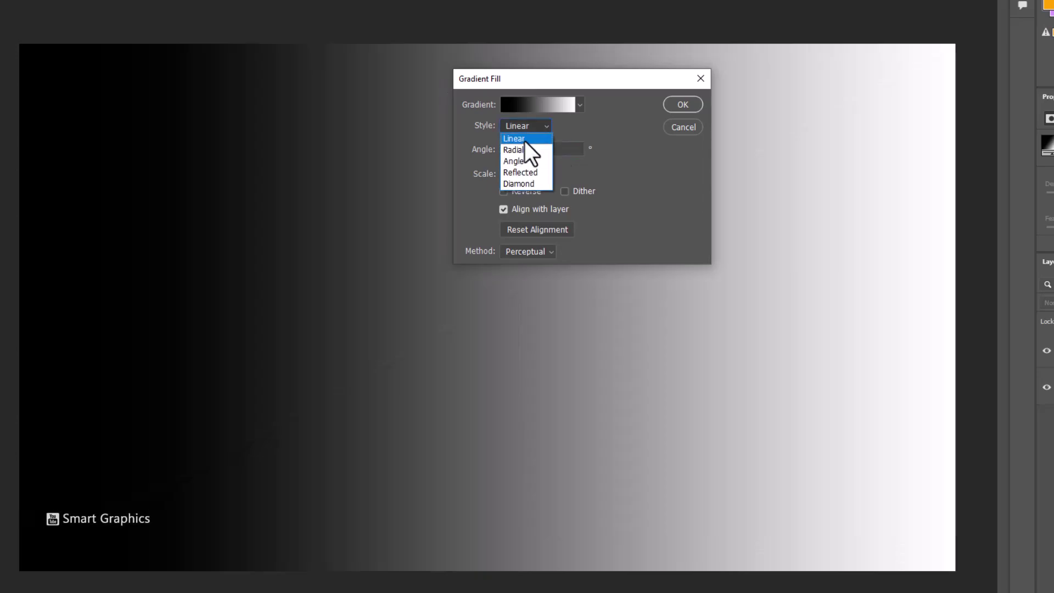
click(524, 140)
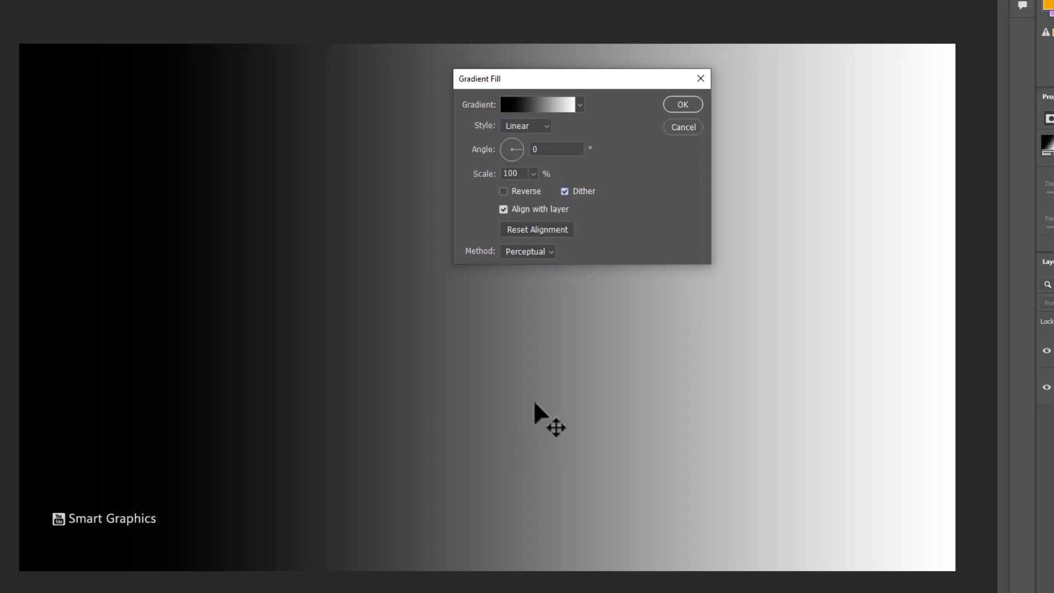
- Change the gradient's white end stop to the dark red colour 5d0000
click(505, 101)
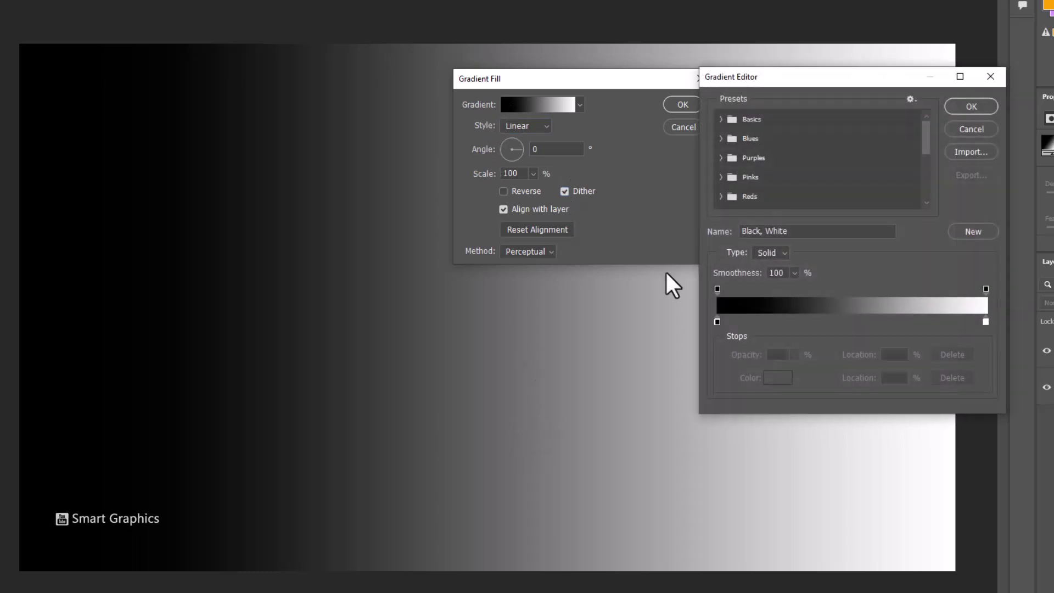
double_click(983, 321)
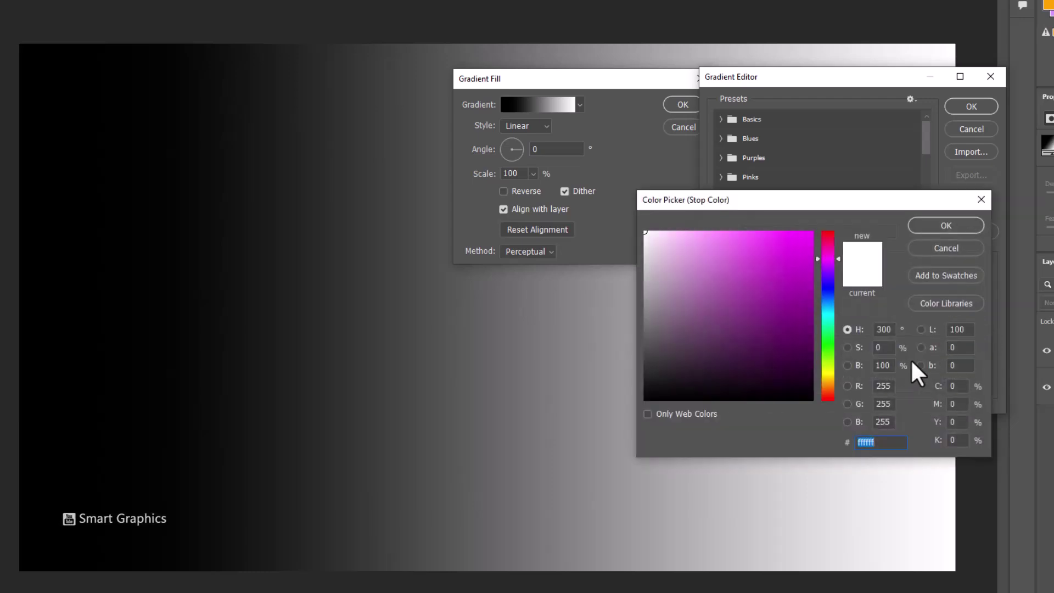
text(5d0000)
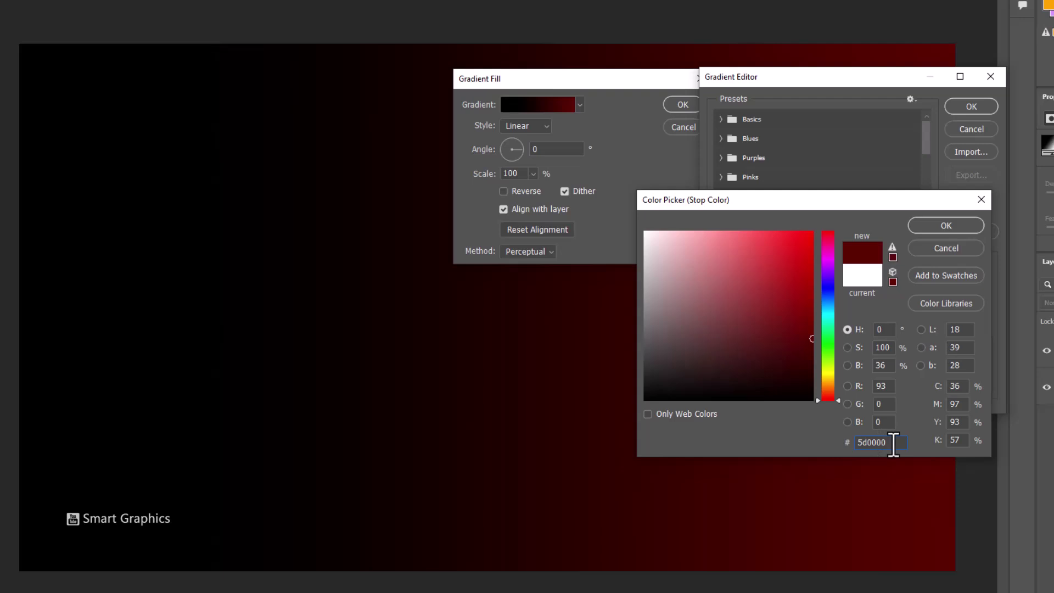
click(926, 222)
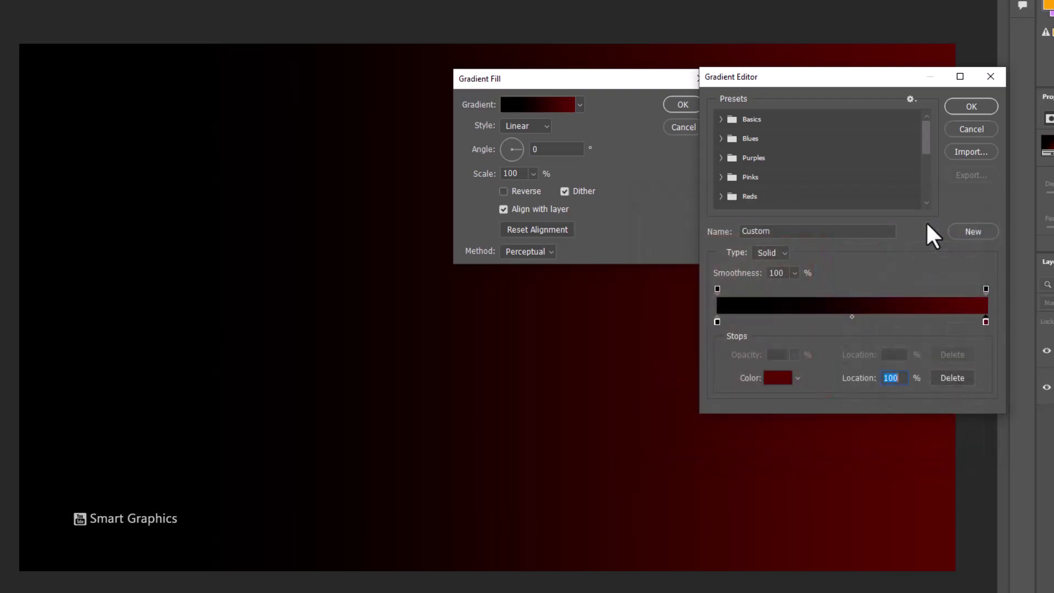
- Change the gradient's black start stop to the near-black red 170000 and apply the gradient fill
click(716, 322)
click(774, 379)
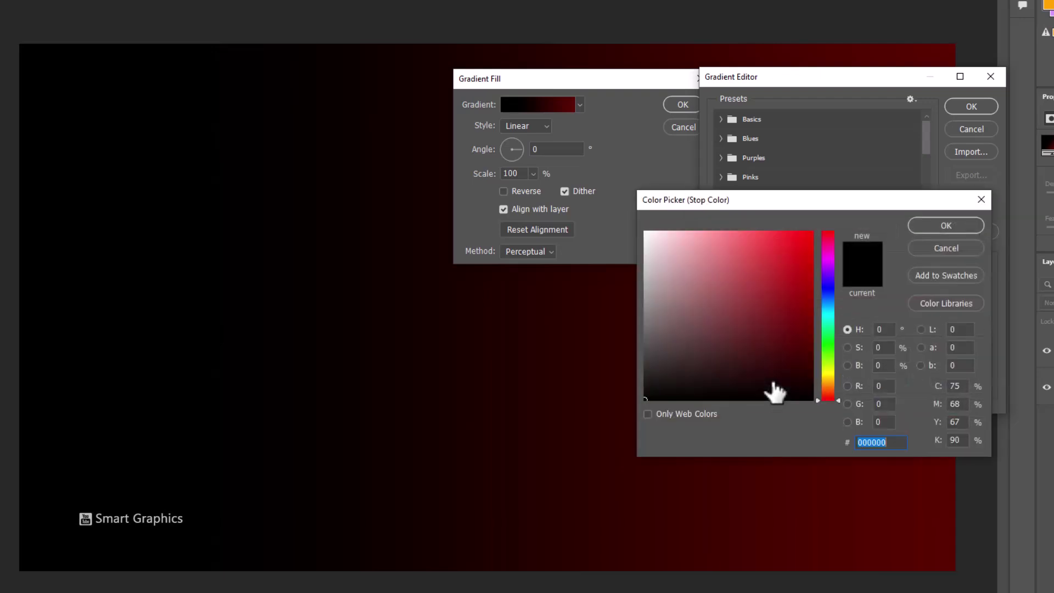
click(809, 381)
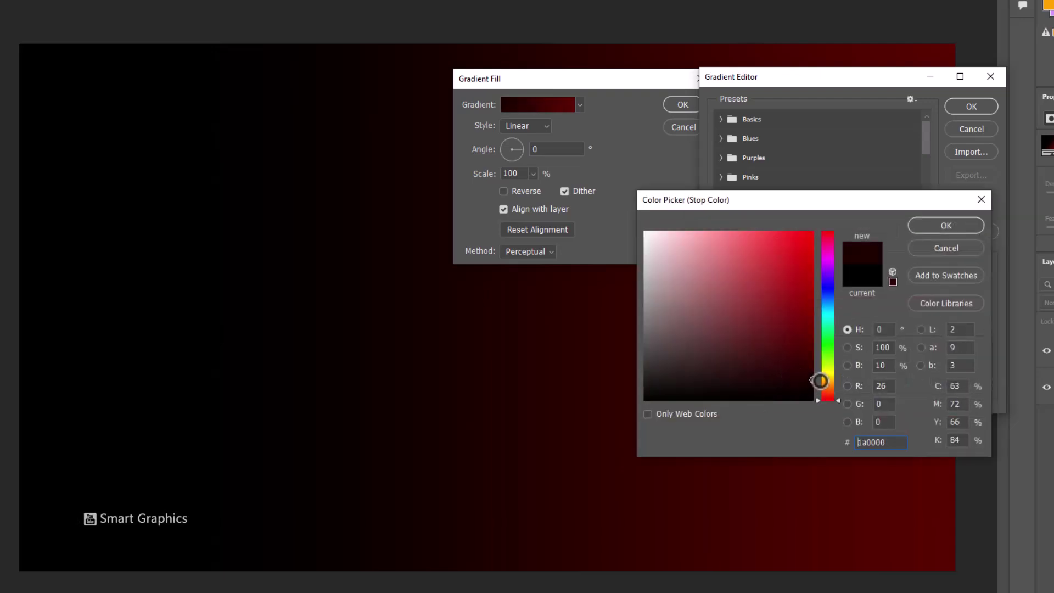
drag(817, 376, 817, 374)
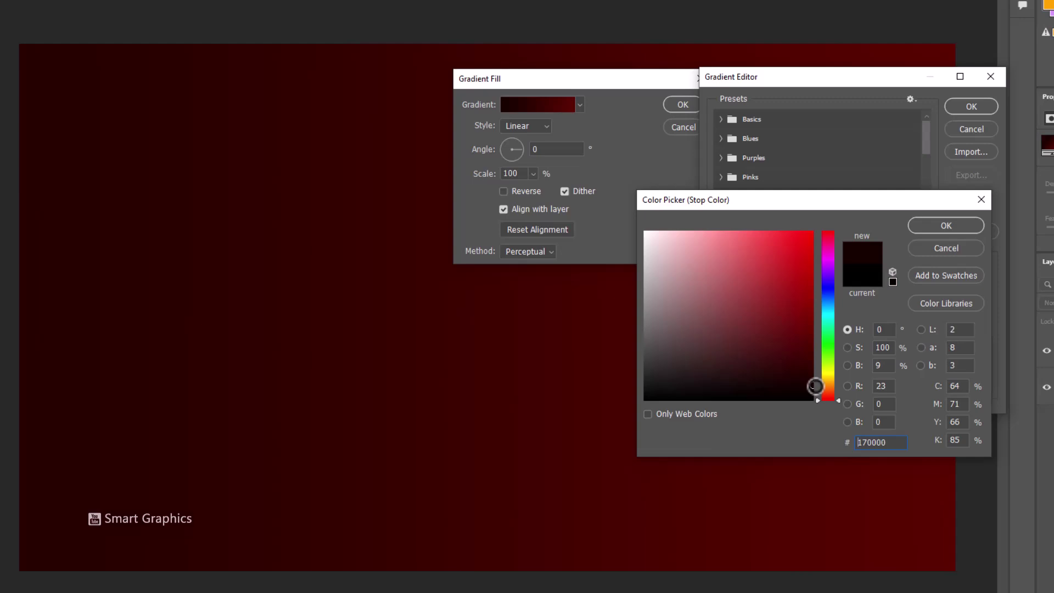
click(941, 227)
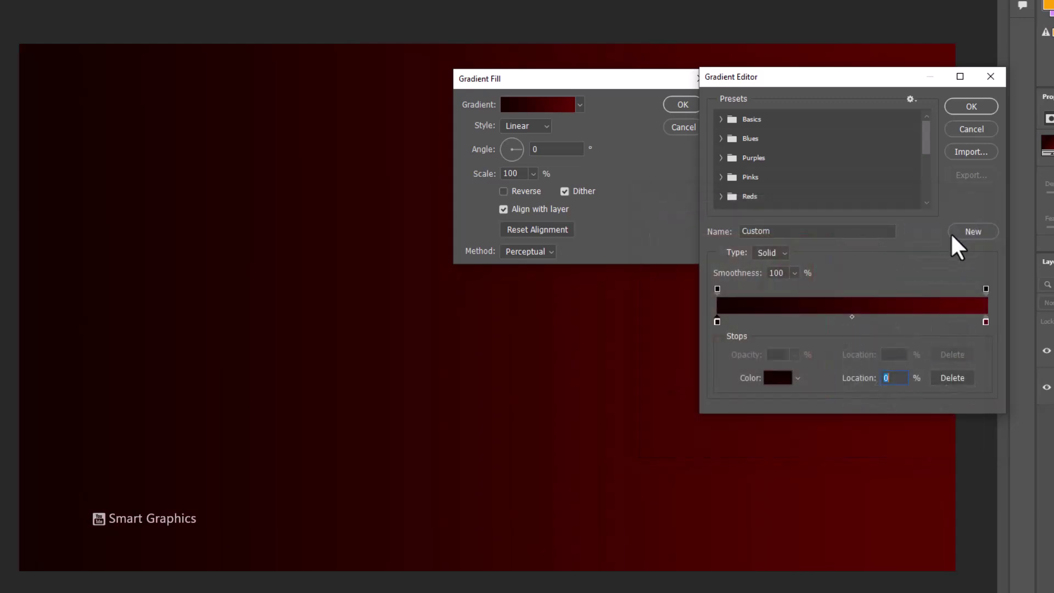
click(971, 106)
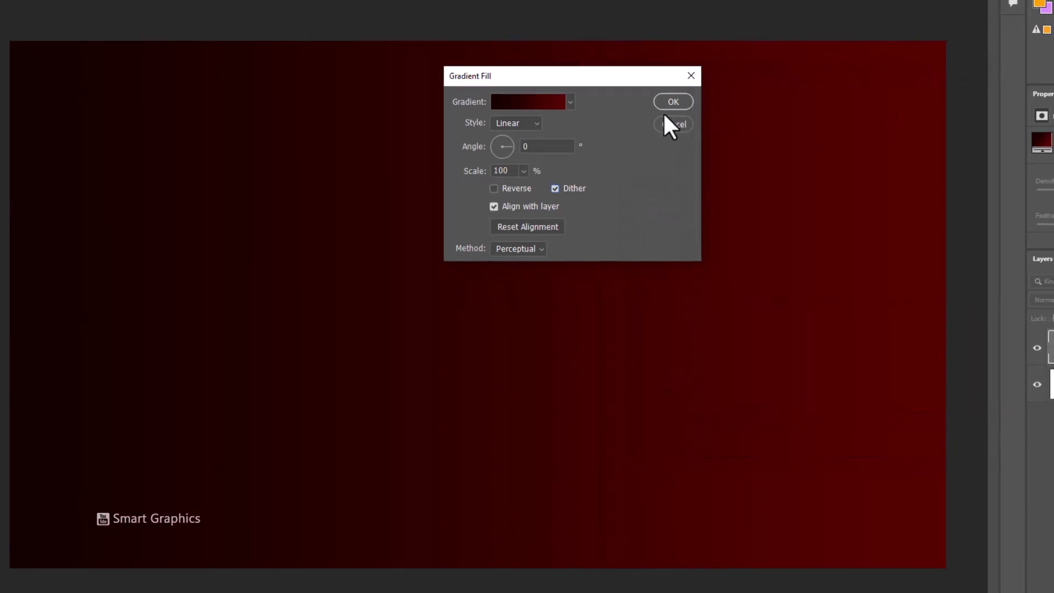
click(682, 104)
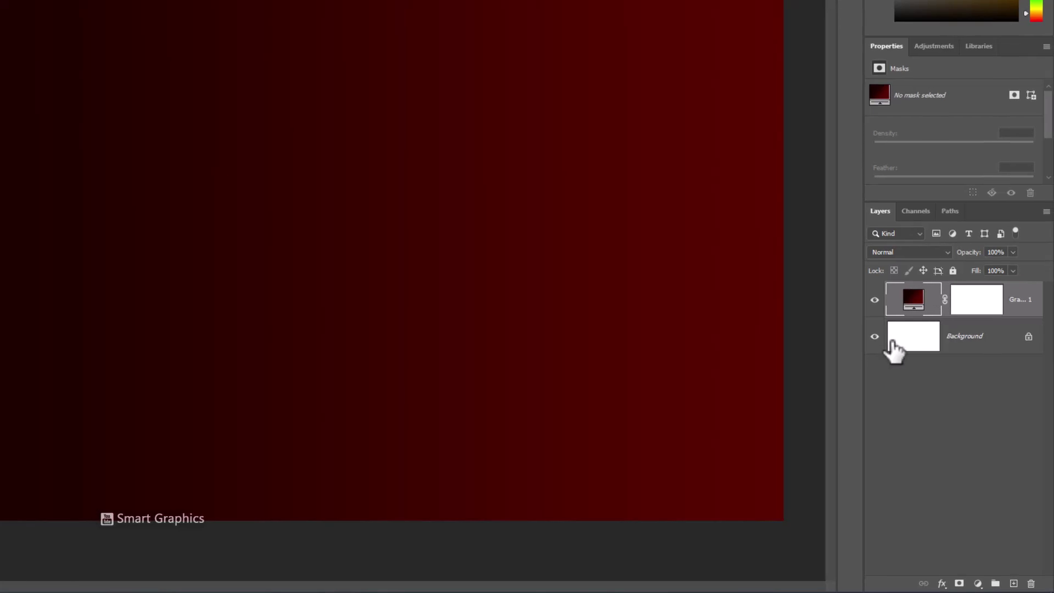
- Rename the gradient fill layer as Background and place the Smoke.jpg image on a layer above it
drag(862, 368, 819, 365)
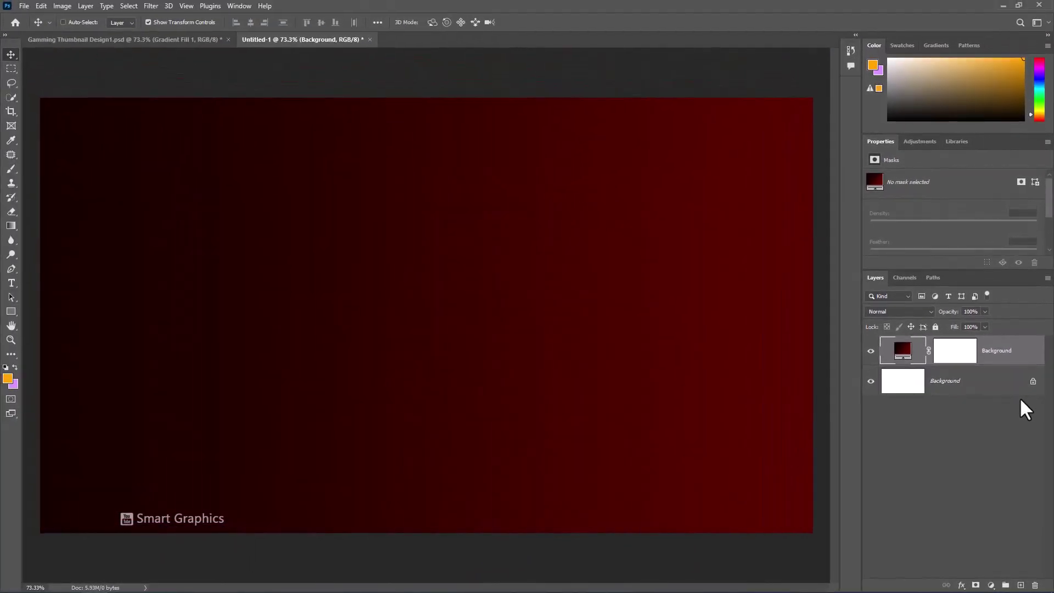
key(alt+Tab)
drag(883, 258, 337, 298)
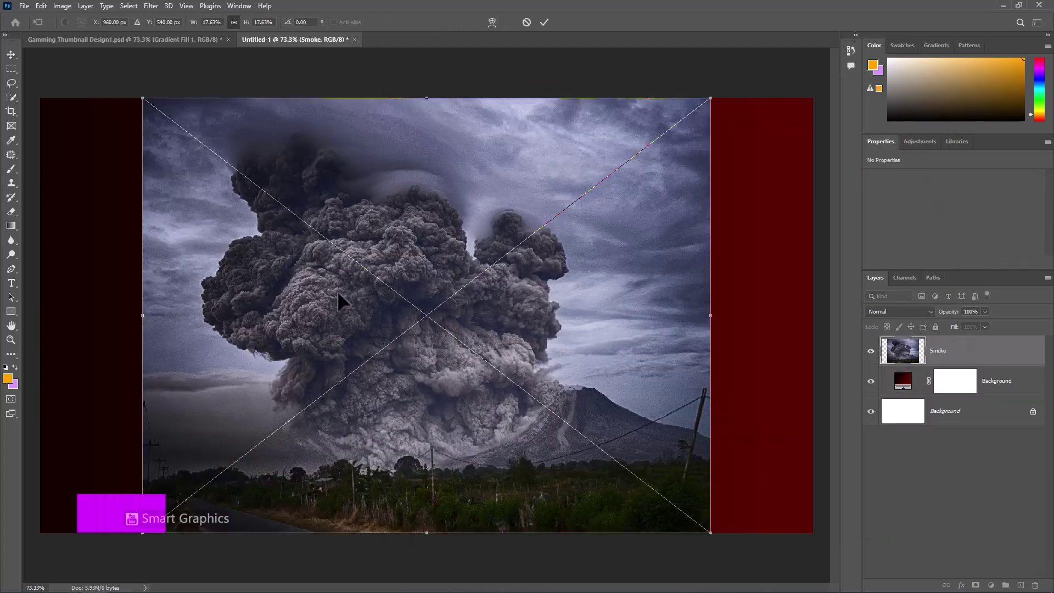
key(Return)
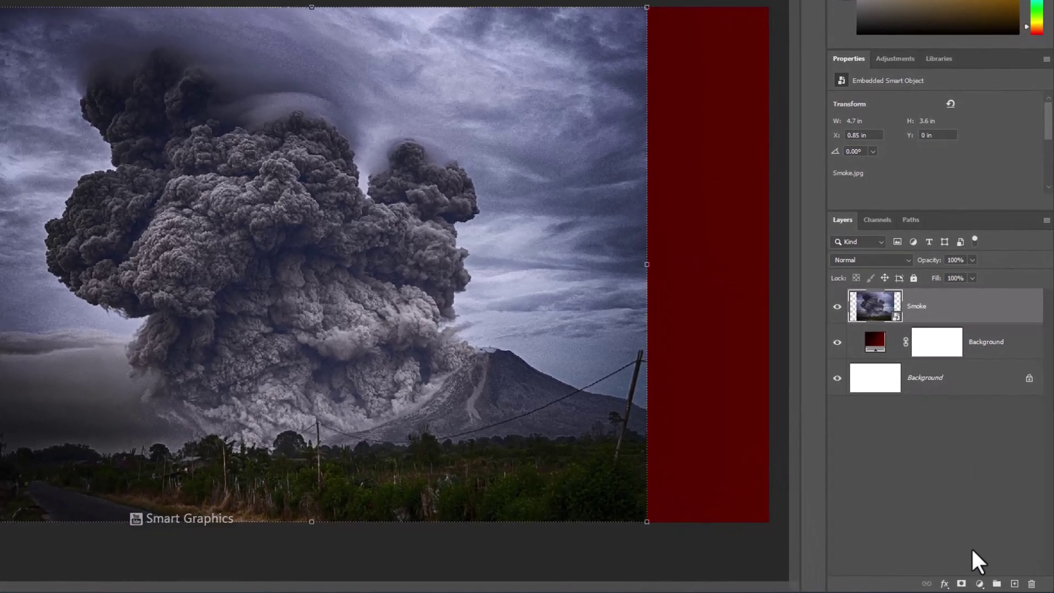
- Add a layer mask to the Smoke layer and ready the Brush tool with black (000000) as foreground colour
click(961, 584)
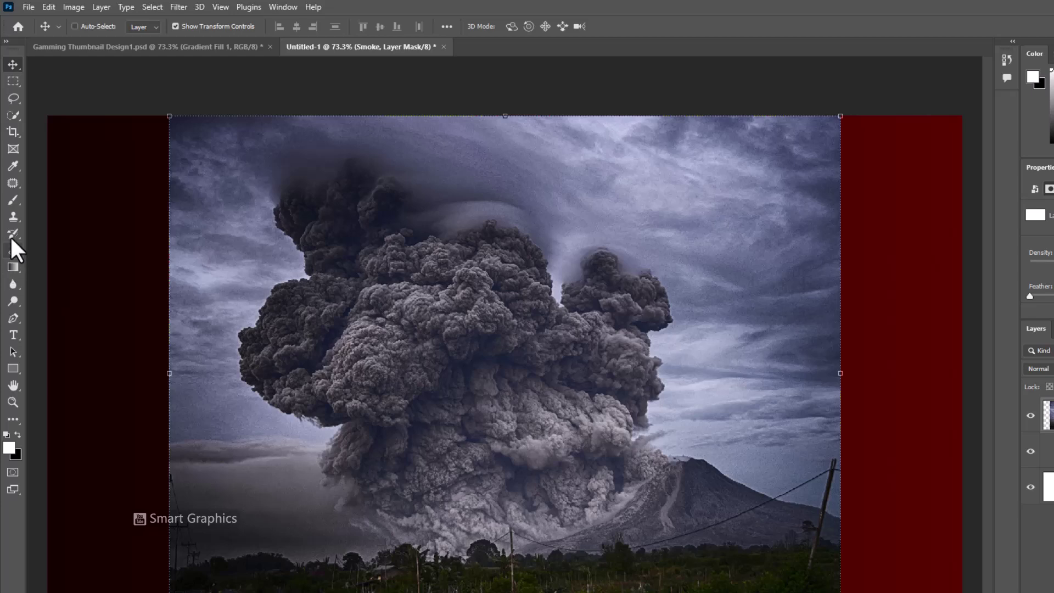
click(12, 199)
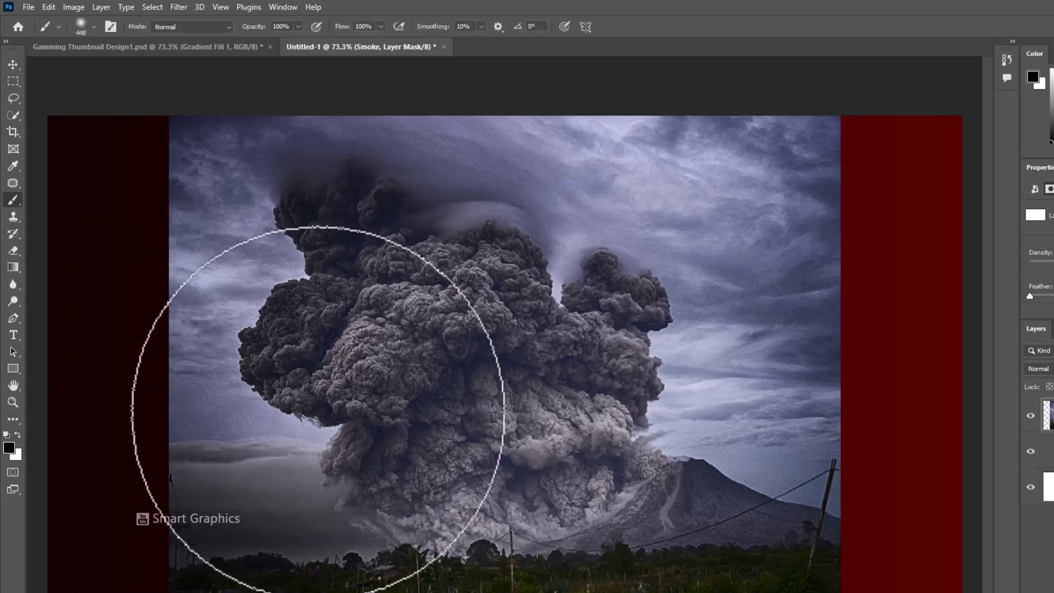
click(8, 450)
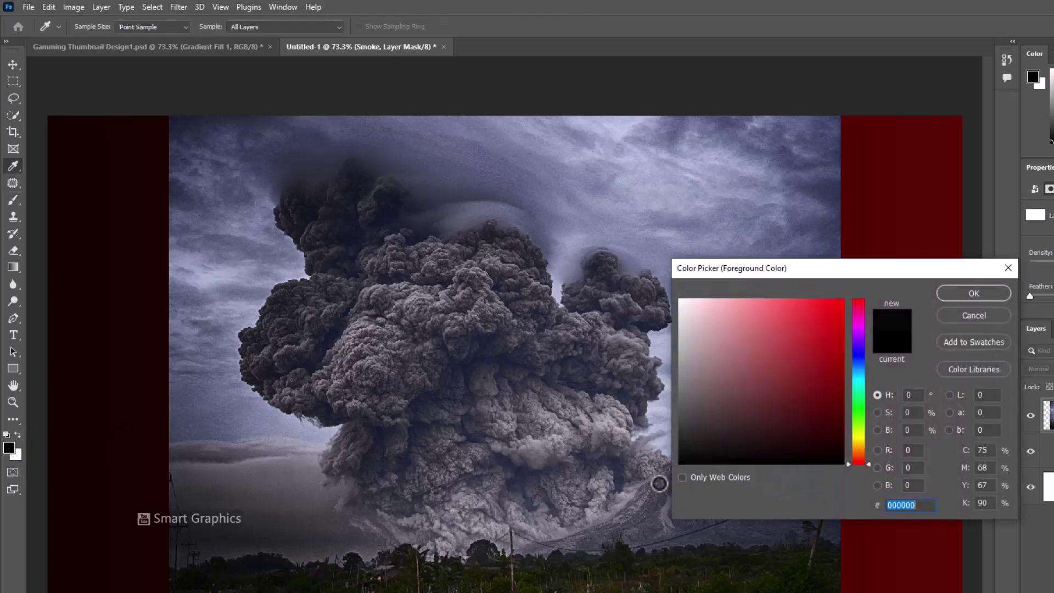
click(972, 294)
- With a Soft Round brush of about 252 px, paint the Smoke mask to hide the sky and landscape around the smoke cloud
right_click(543, 325)
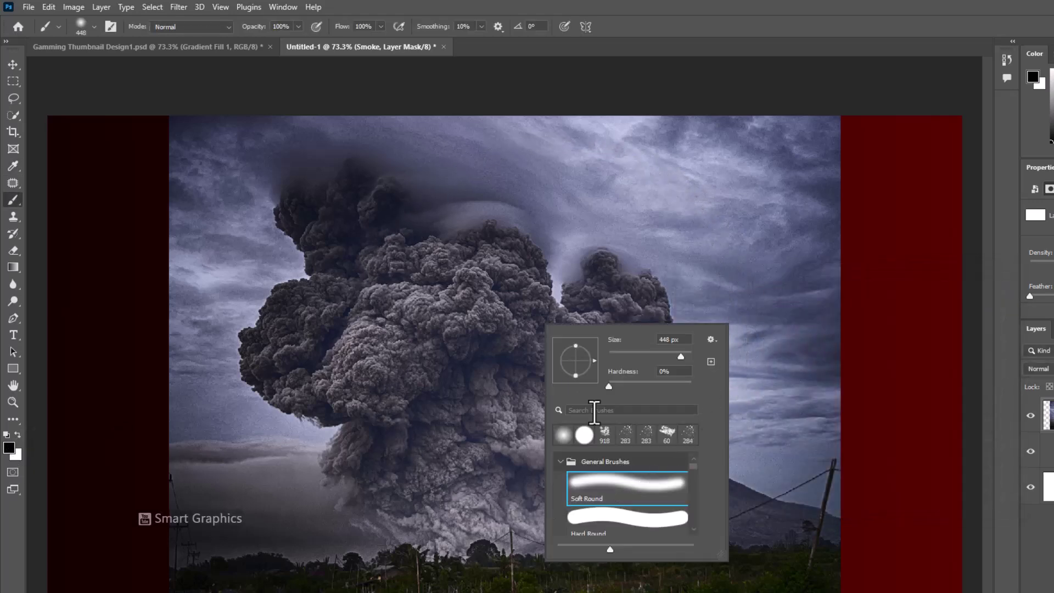
double_click(614, 484)
drag(680, 287, 634, 299)
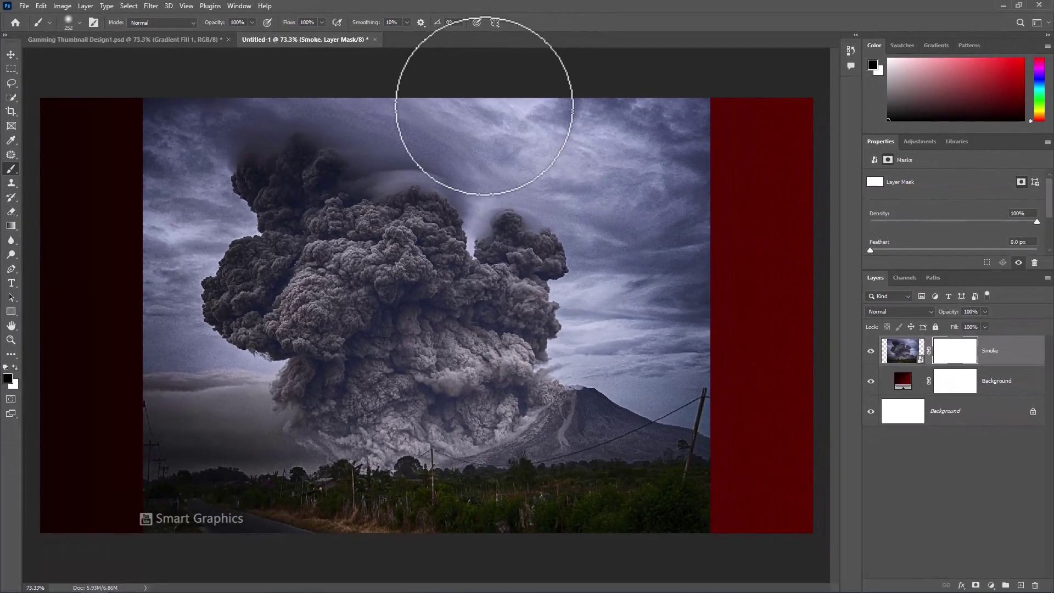
mouse_move(508, 99)
mouse_down()
mouse_move(521, 156)
mouse_move(671, 234)
mouse_move(610, 265)
mouse_move(595, 341)
mouse_move(607, 536)
mouse_move(577, 404)
mouse_move(248, 390)
mouse_move(153, 506)
mouse_move(381, 499)
mouse_move(176, 400)
mouse_move(247, 382)
mouse_move(202, 327)
mouse_move(214, 170)
mouse_move(360, 191)
mouse_move(423, 129)
mouse_move(129, 184)
mouse_move(195, 393)
mouse_up()
- Scale the masked Smoke layer up to about 279% and position it so the smoke covers most of the canvas
click(902, 350)
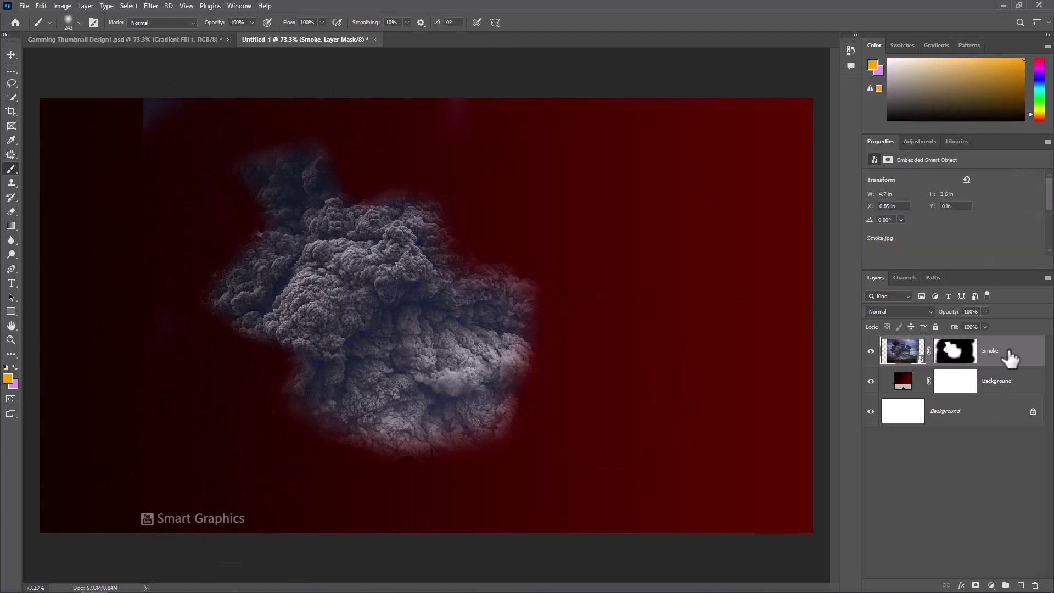
key(ctrl+t)
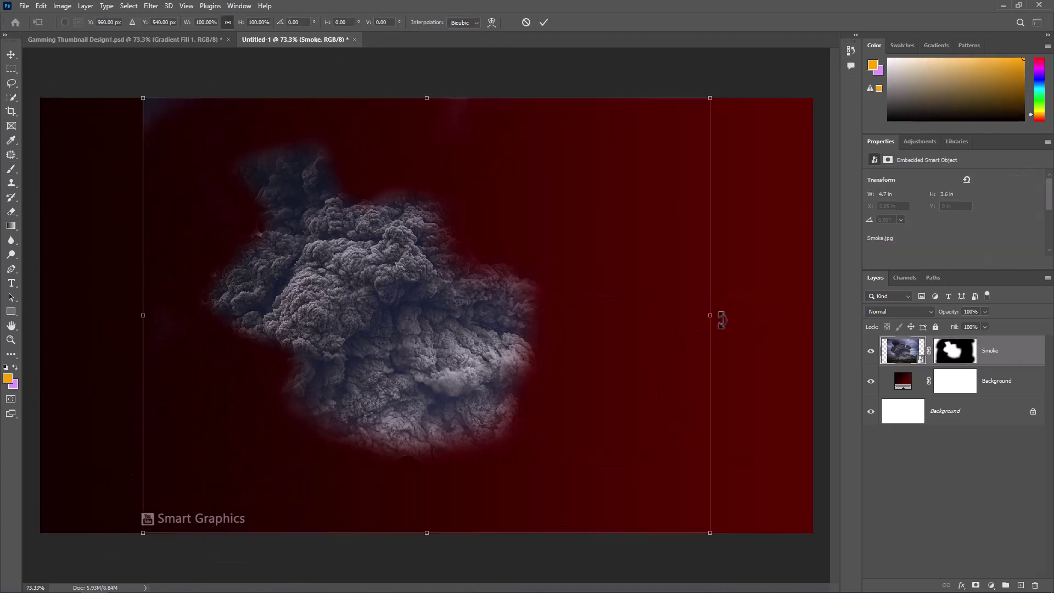
drag(712, 317, 932, 318)
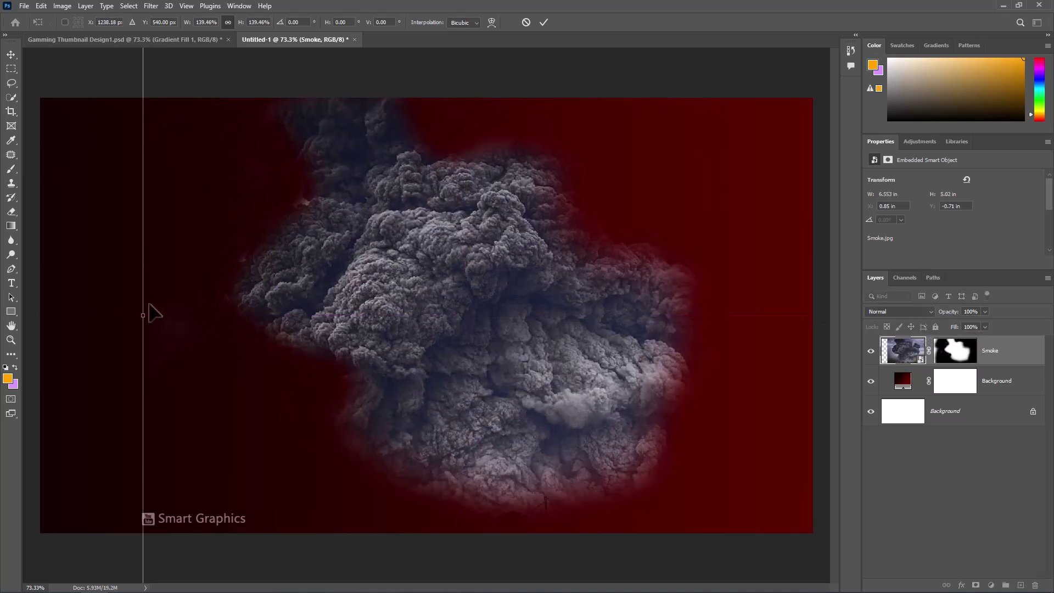
drag(142, 318, 12, 319)
key(ctrl+minus)
key(ctrl+minus)
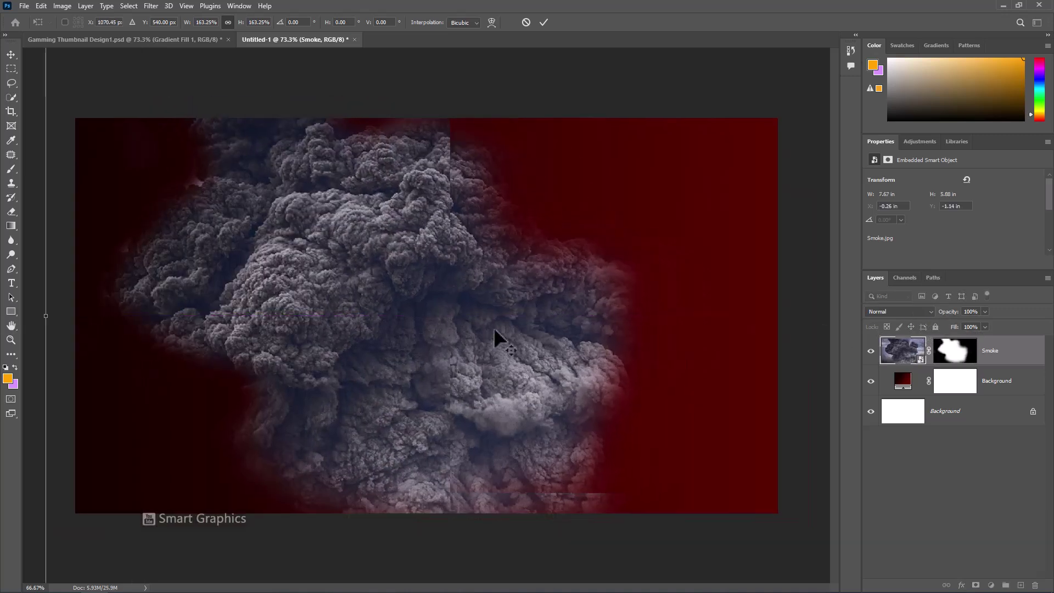
key(ctrl+minus)
drag(658, 314, 928, 327)
drag(562, 300, 508, 290)
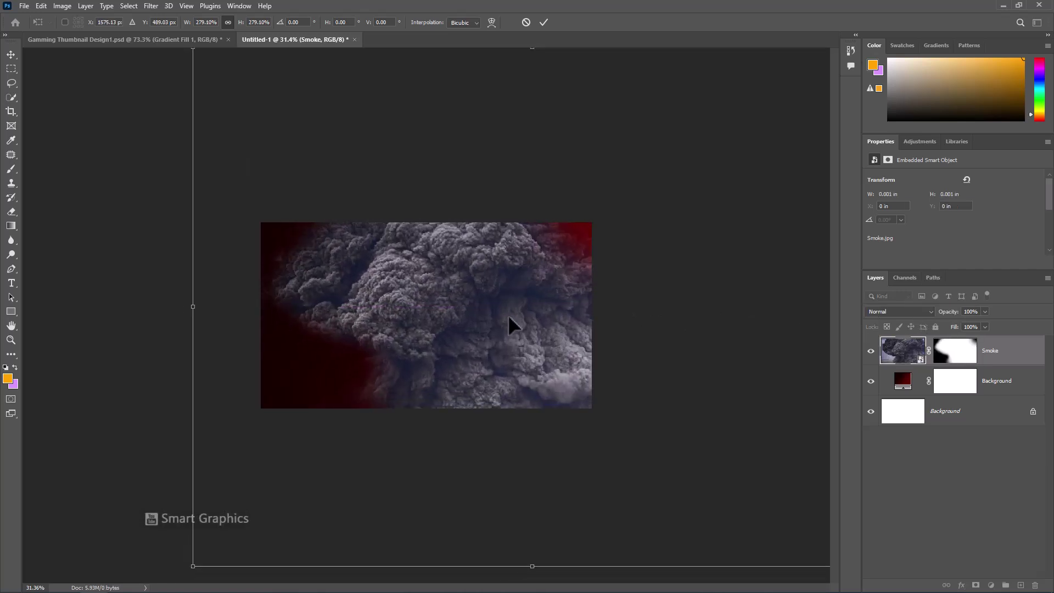
click(542, 21)
key(ctrl+plus)
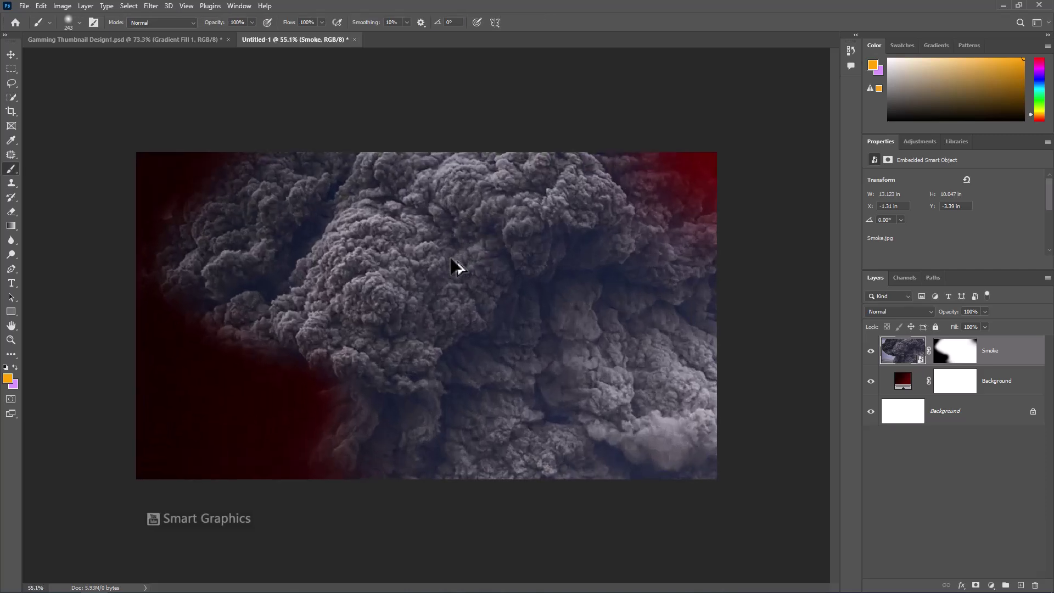
scroll(453, 266, up, 1)
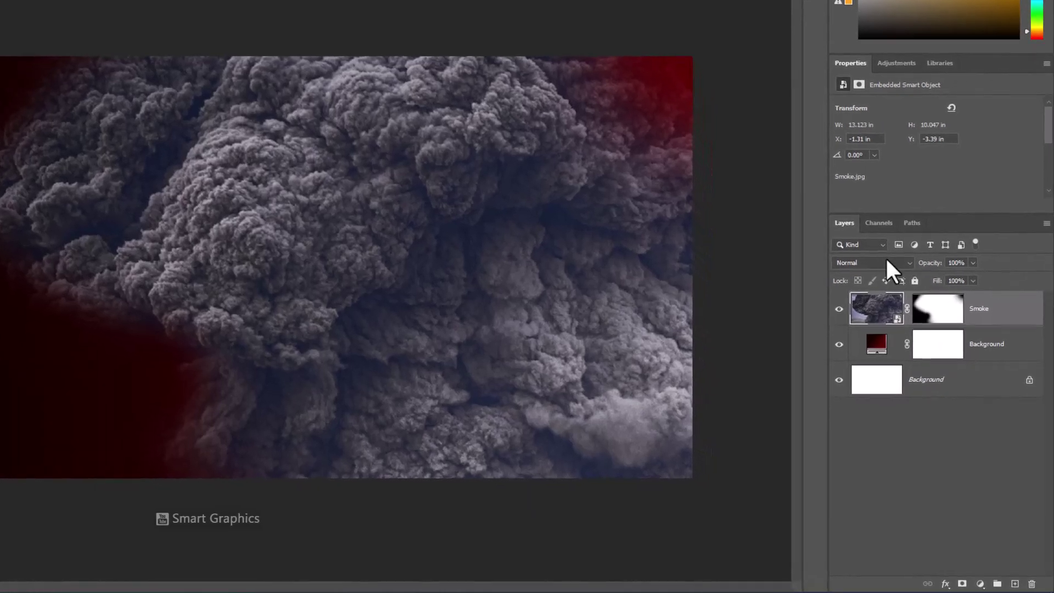
- Set the Smoke layer's blend mode to Hard Light
click(884, 262)
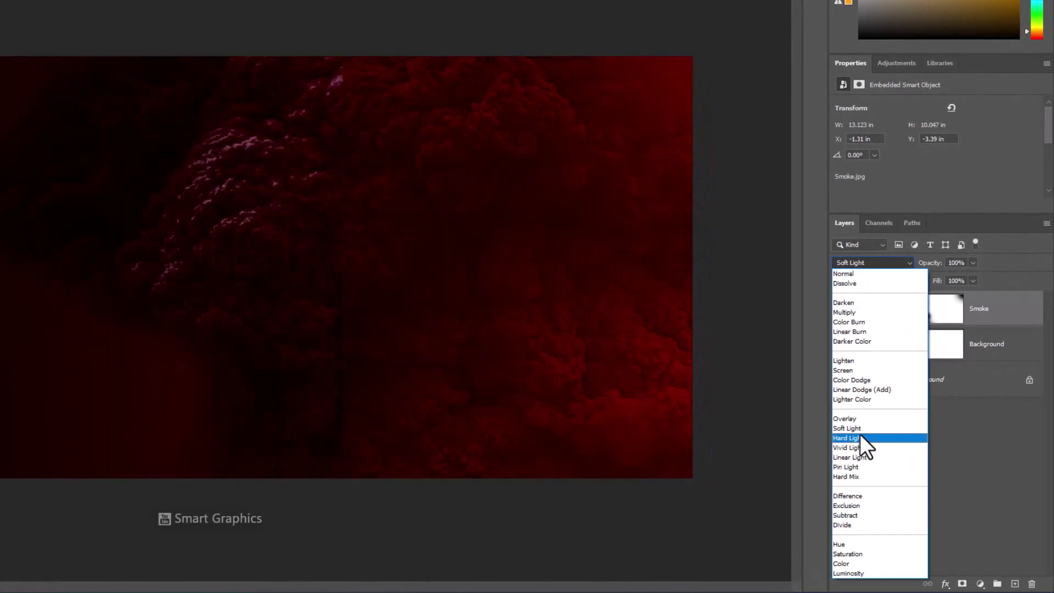
click(859, 436)
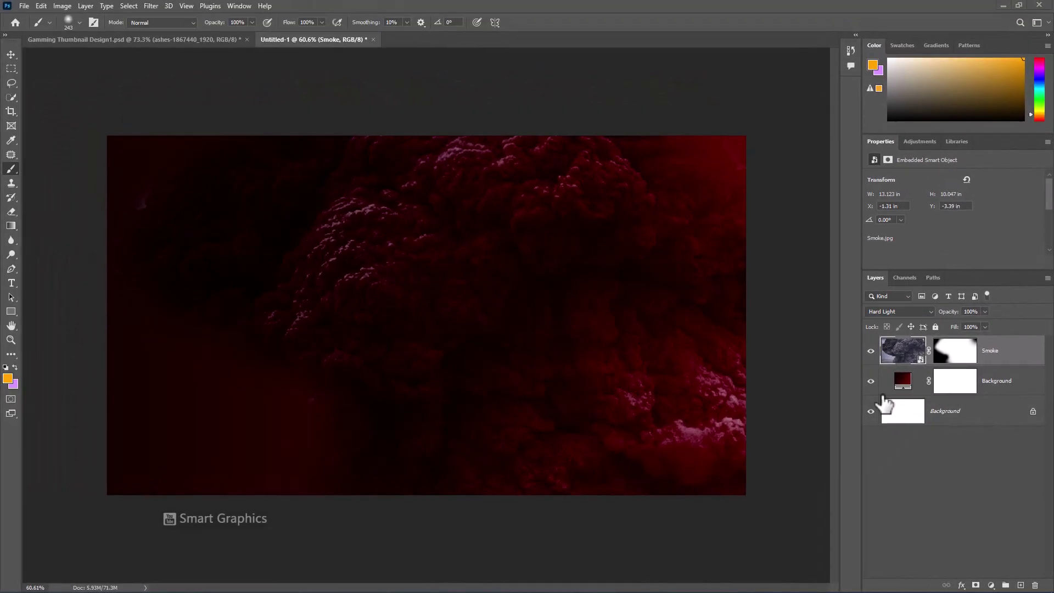
- Place the Thunder.jpg image right of centre above the Smoke layer and set its blend mode to Color Dodge
key(alt+Tab)
drag(617, 331, 360, 334)
drag(607, 318, 651, 315)
drag(547, 336, 620, 331)
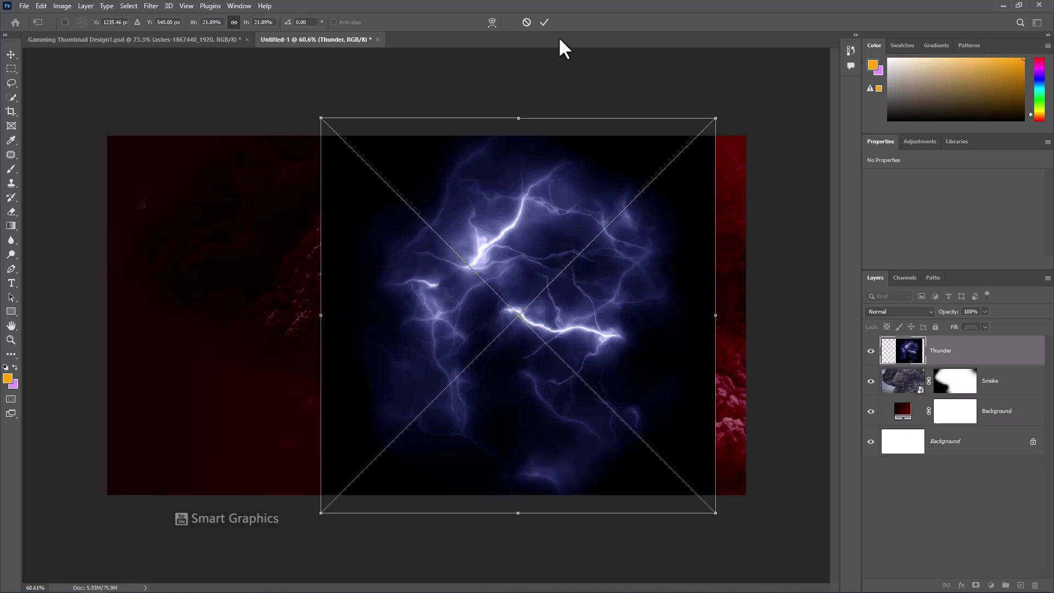
click(544, 21)
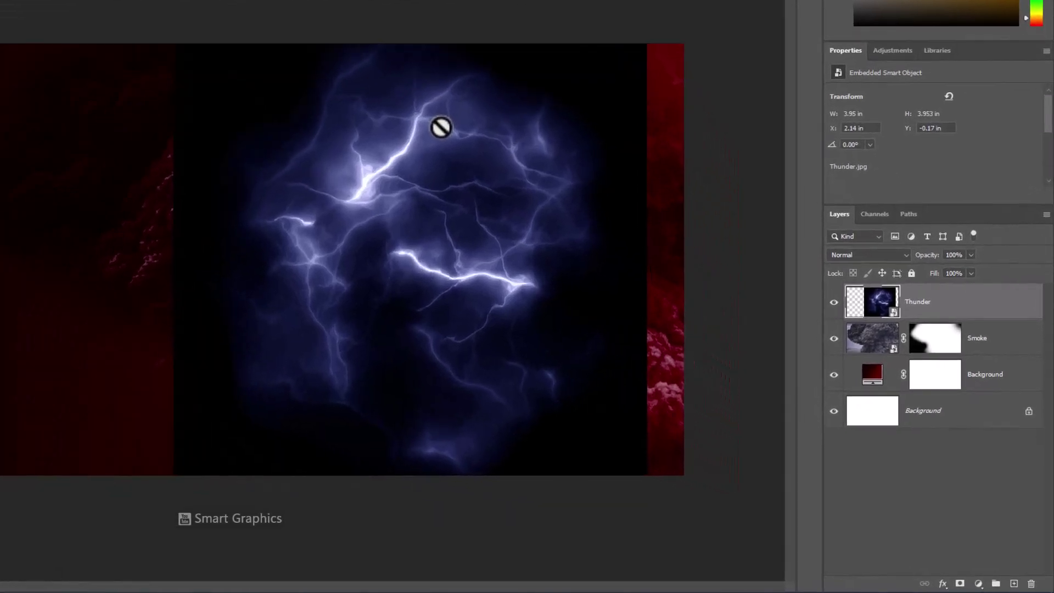
click(858, 243)
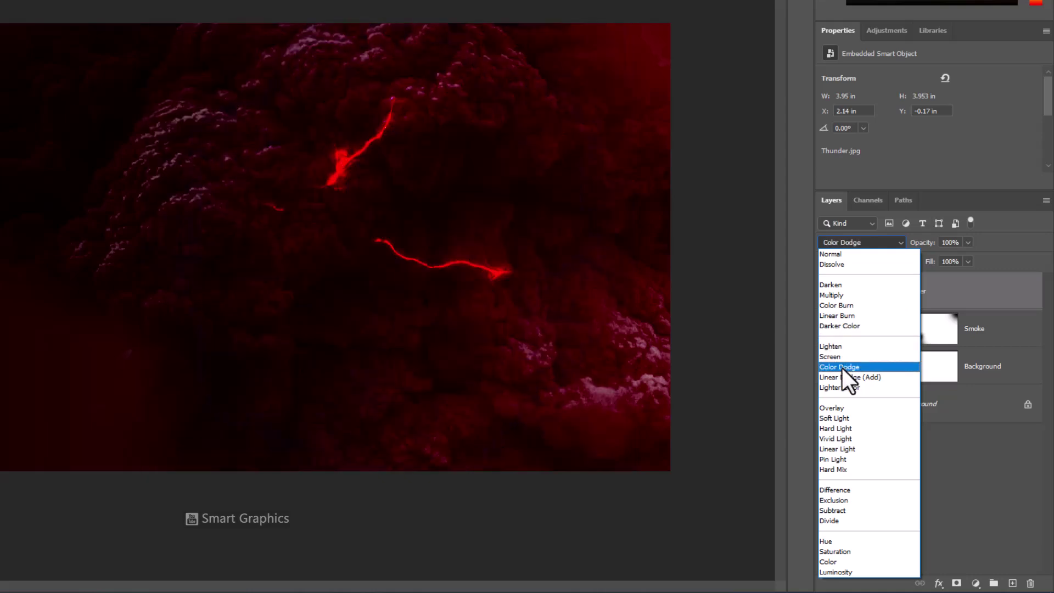
click(841, 367)
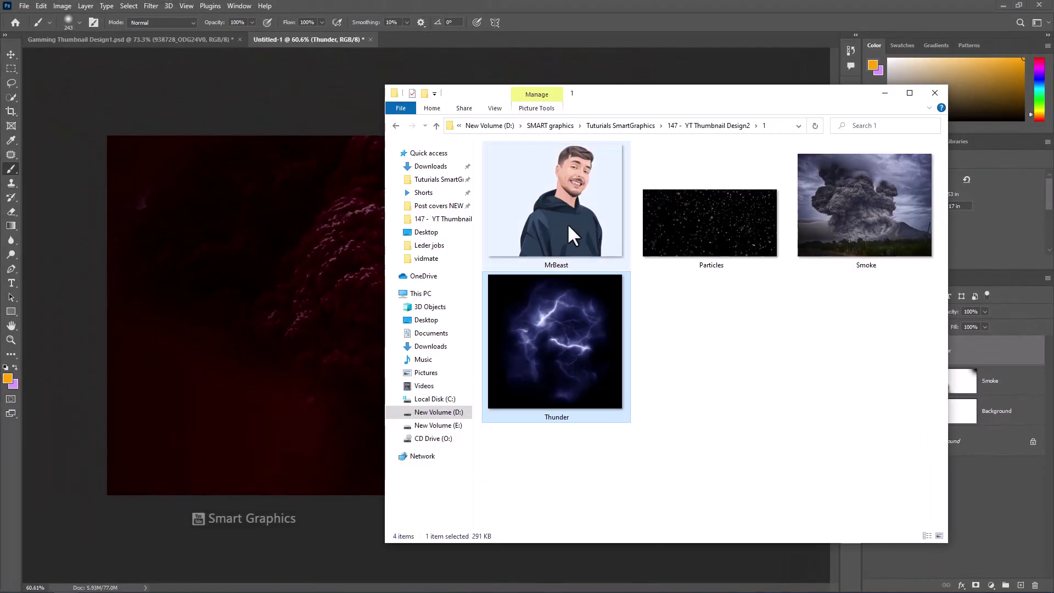
- Place the MrBeast.png cutout above the Thunder layer and flip it horizontally
drag(568, 223, 369, 290)
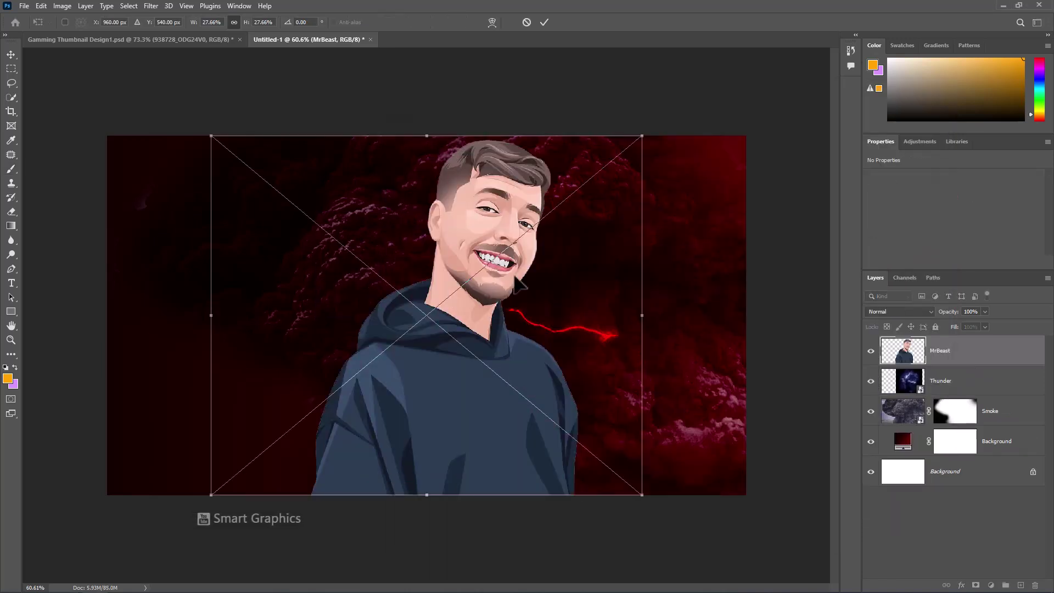
right_click(522, 276)
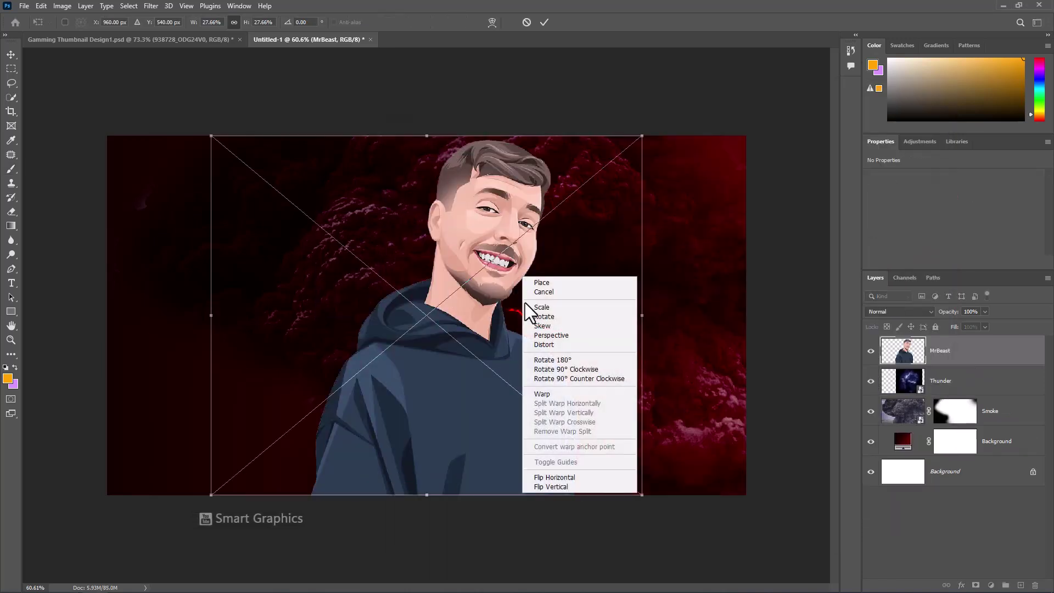
click(546, 477)
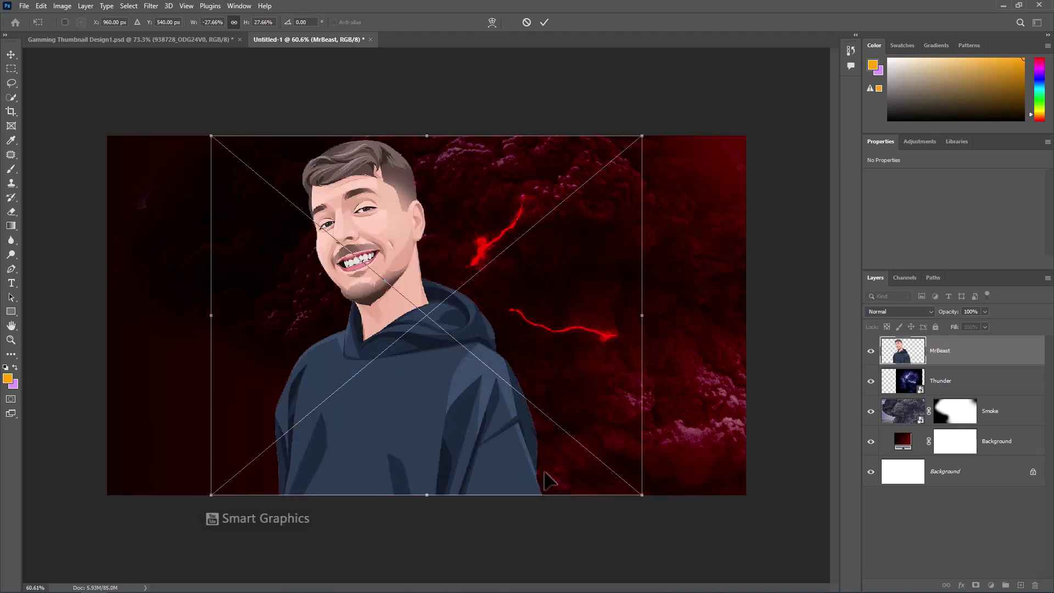
- Scale the MrBeast cutout up to about 45% and position it so the head and shoulders fill the canvas's right side
drag(641, 323, 800, 358)
drag(473, 156, 538, 242)
drag(594, 174, 595, 125)
drag(535, 257, 601, 269)
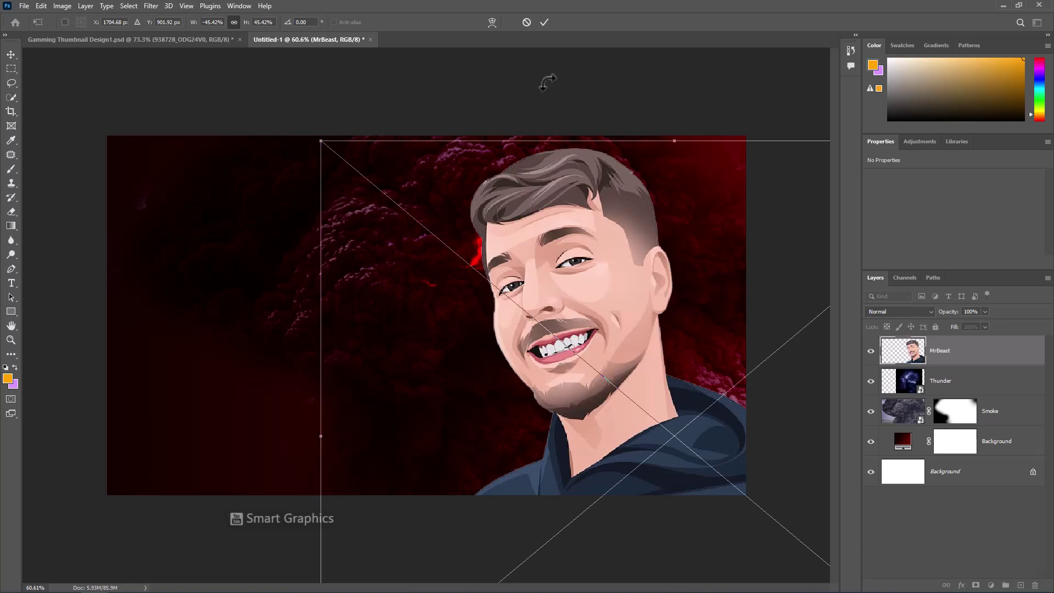
click(544, 23)
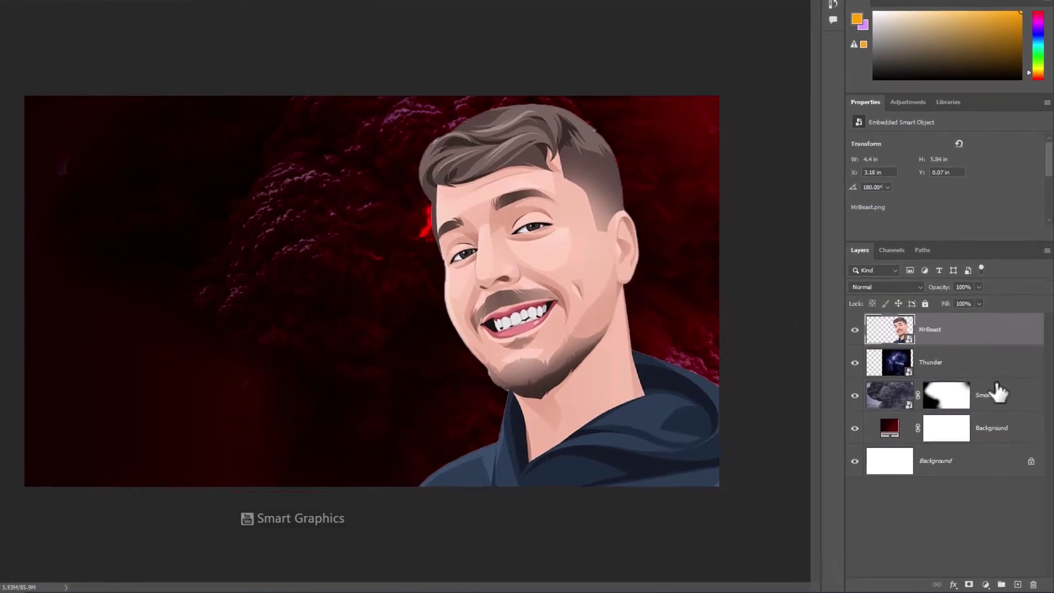
- Add a 1 px outside Stroke in yellow (ffc000) to the MrBeast layer's style
right_click(982, 329)
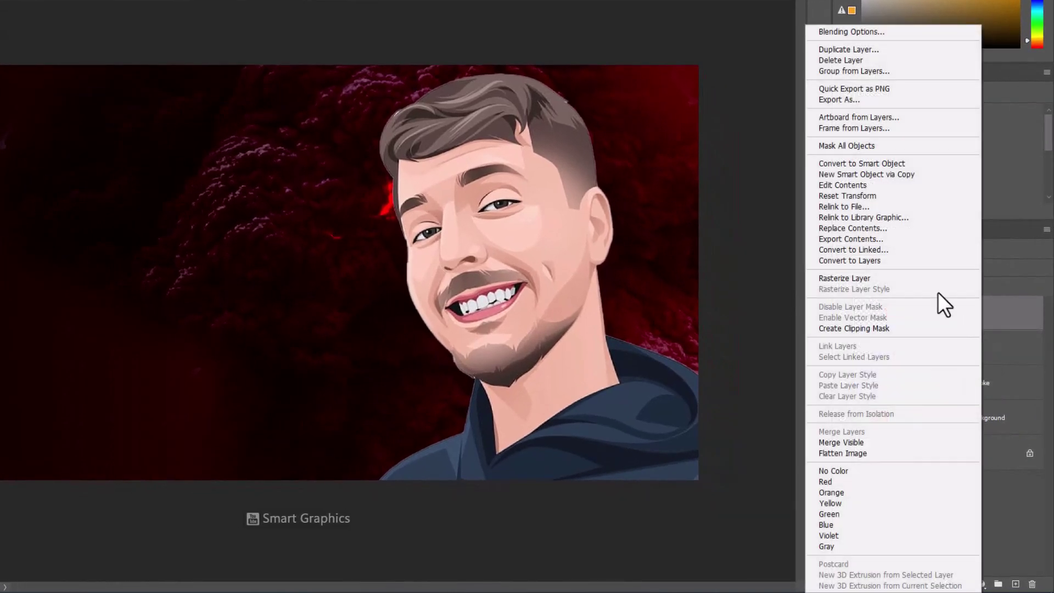
click(827, 32)
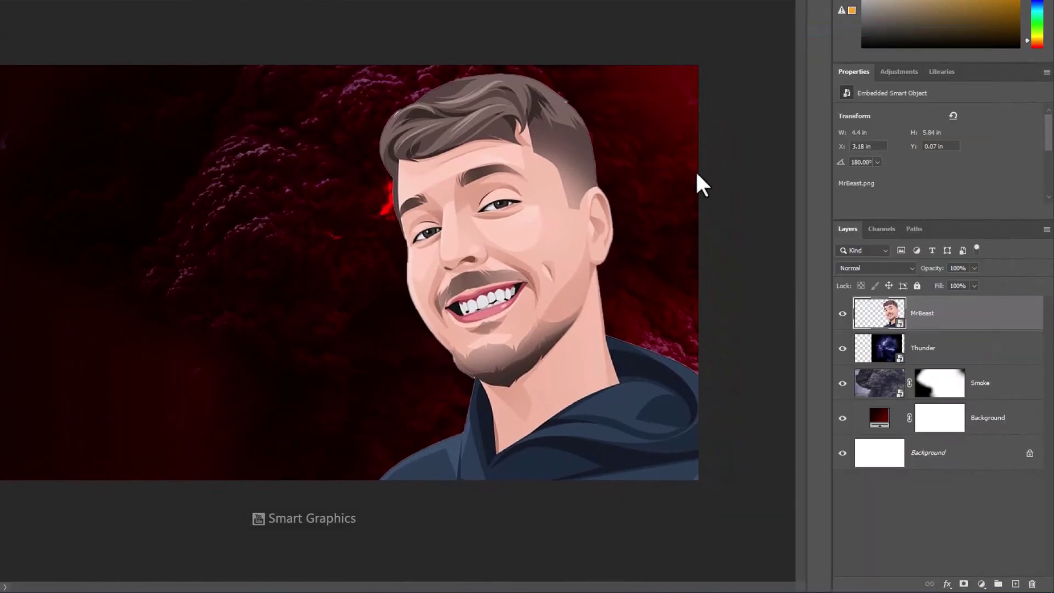
drag(706, 45, 232, 87)
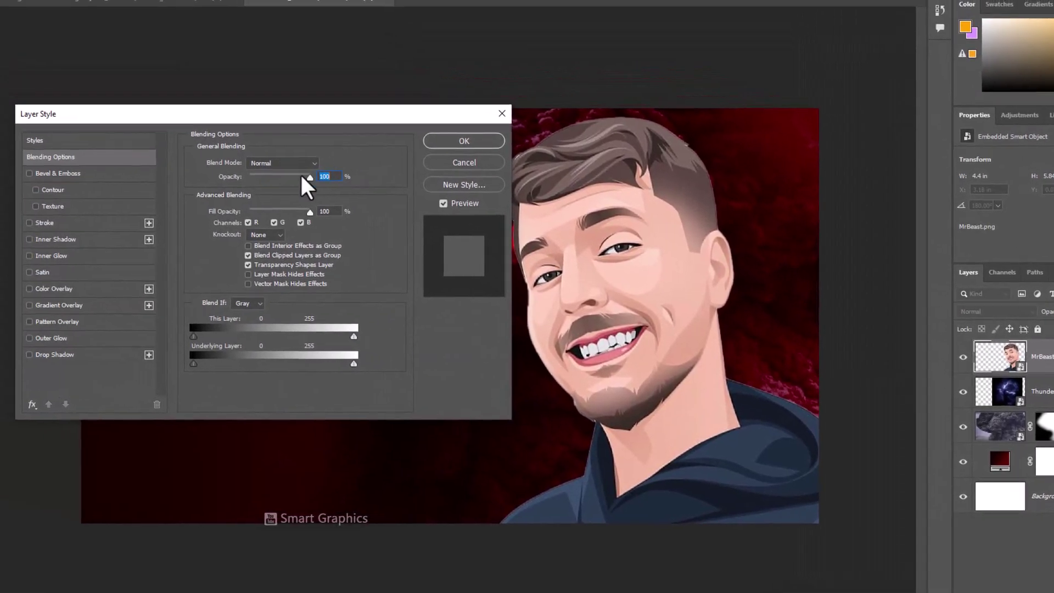
click(47, 224)
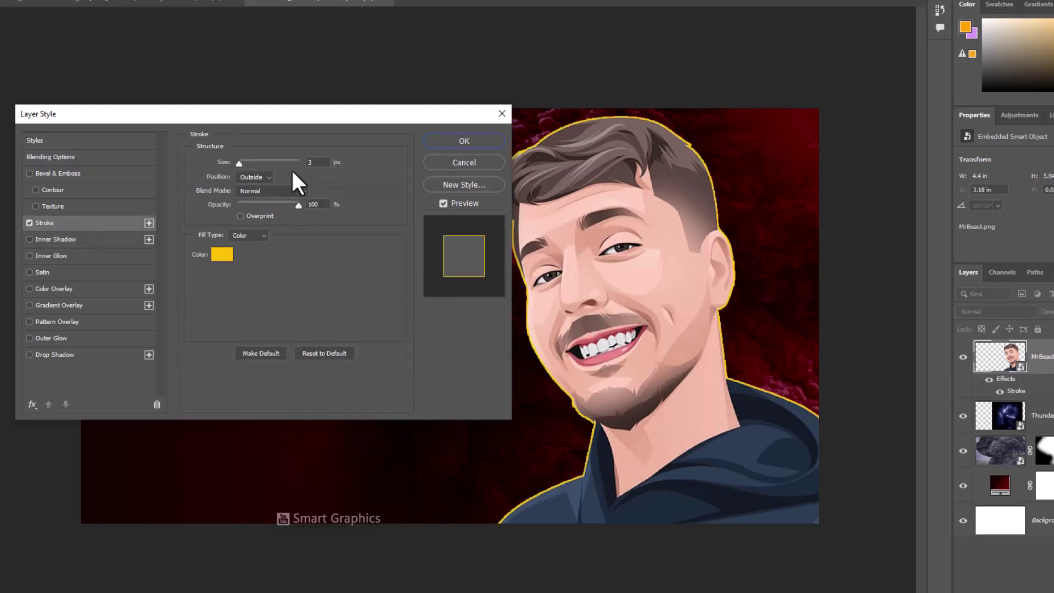
double_click(317, 163)
key(Down)
key(Down)
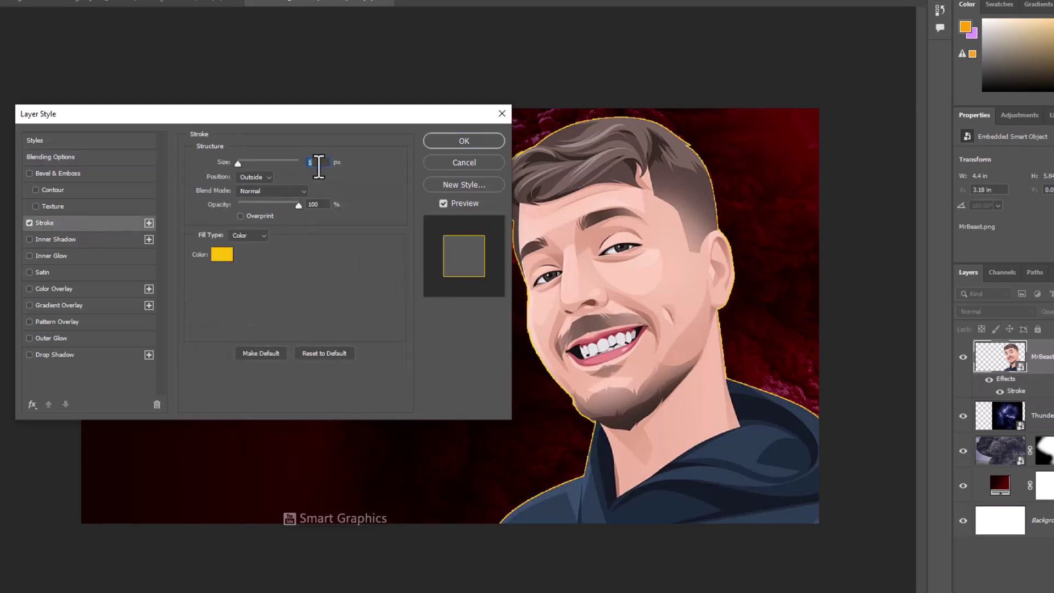
click(224, 253)
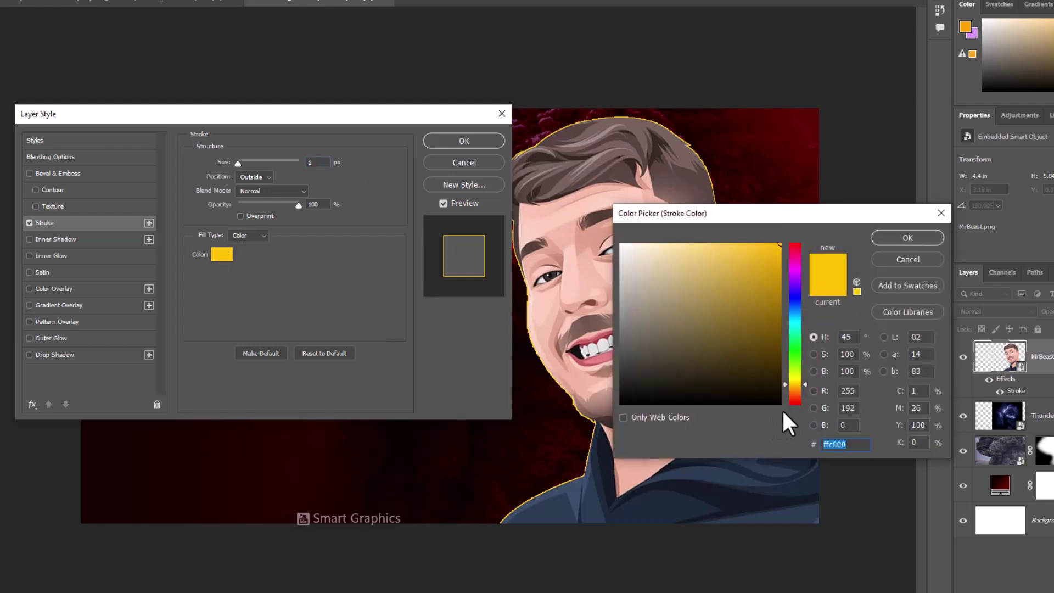
click(906, 235)
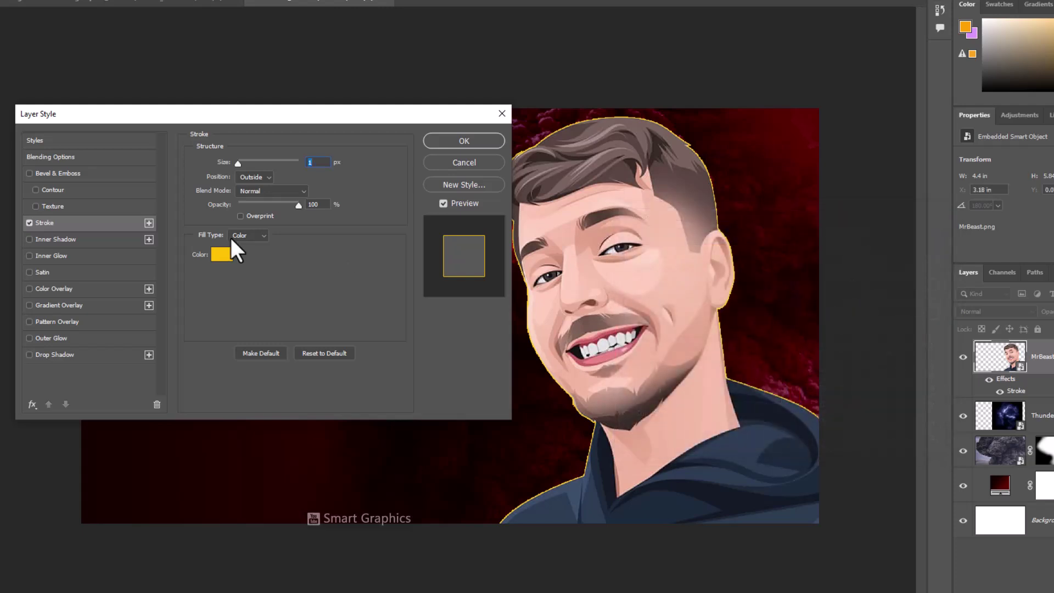
- Add an orange Inner Glow to the MrBeast layer with Color Dodge blending, 42% opacity and 27 px size
click(48, 255)
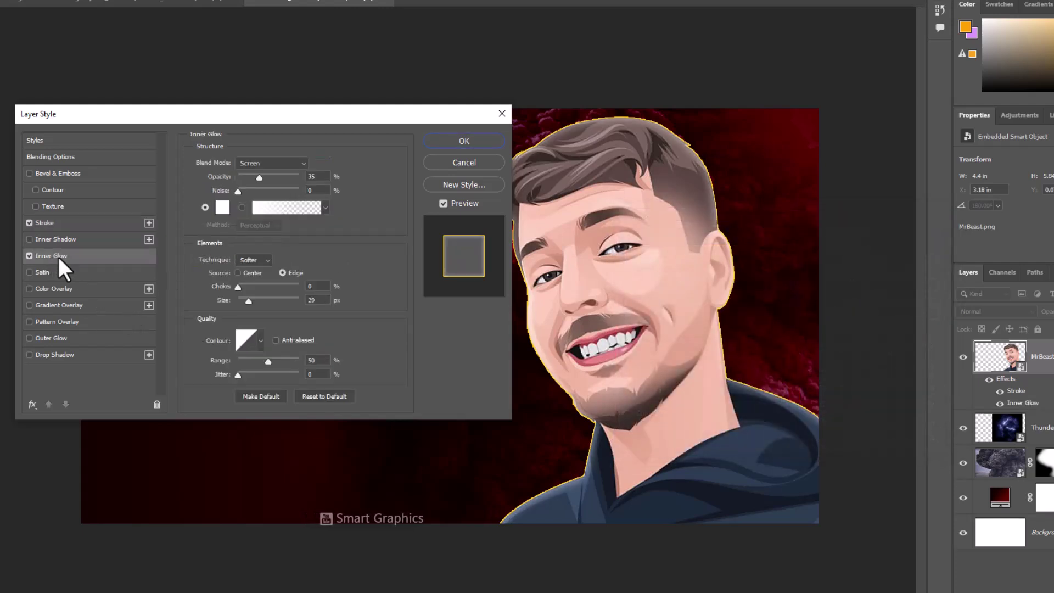
click(287, 161)
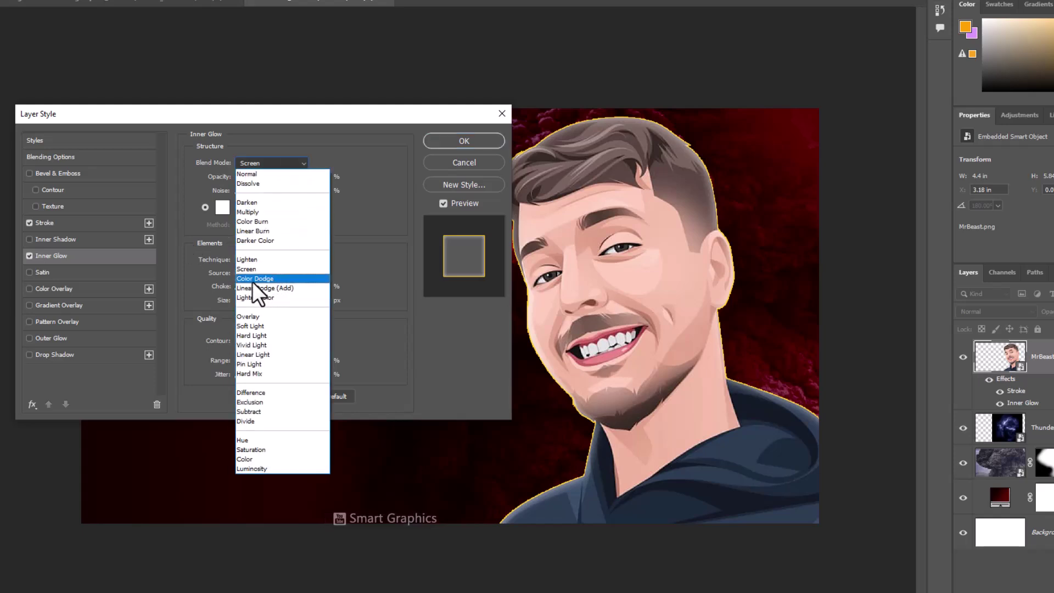
click(253, 278)
drag(259, 179, 312, 172)
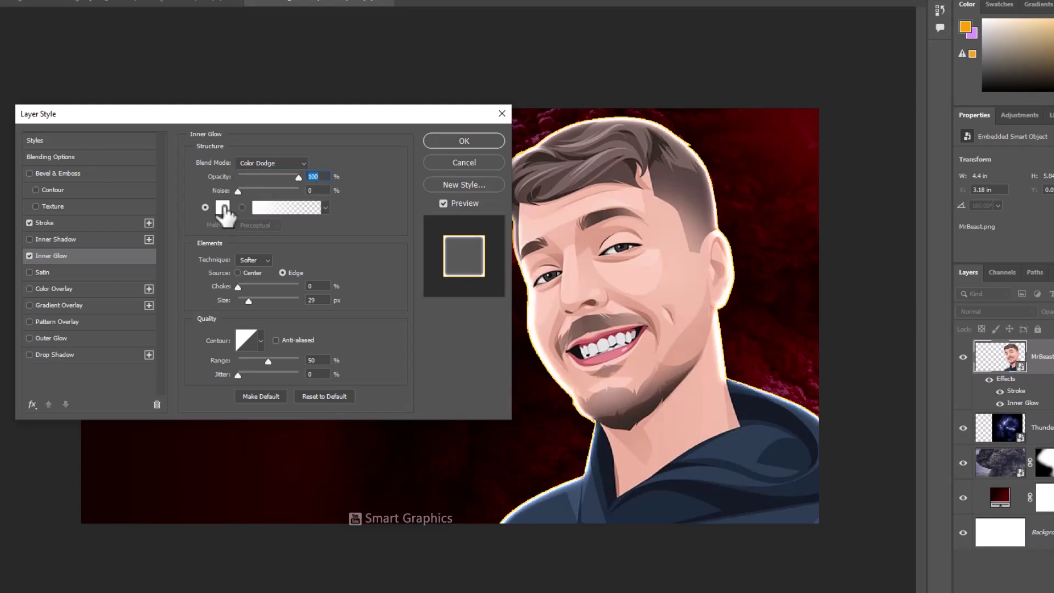
click(222, 207)
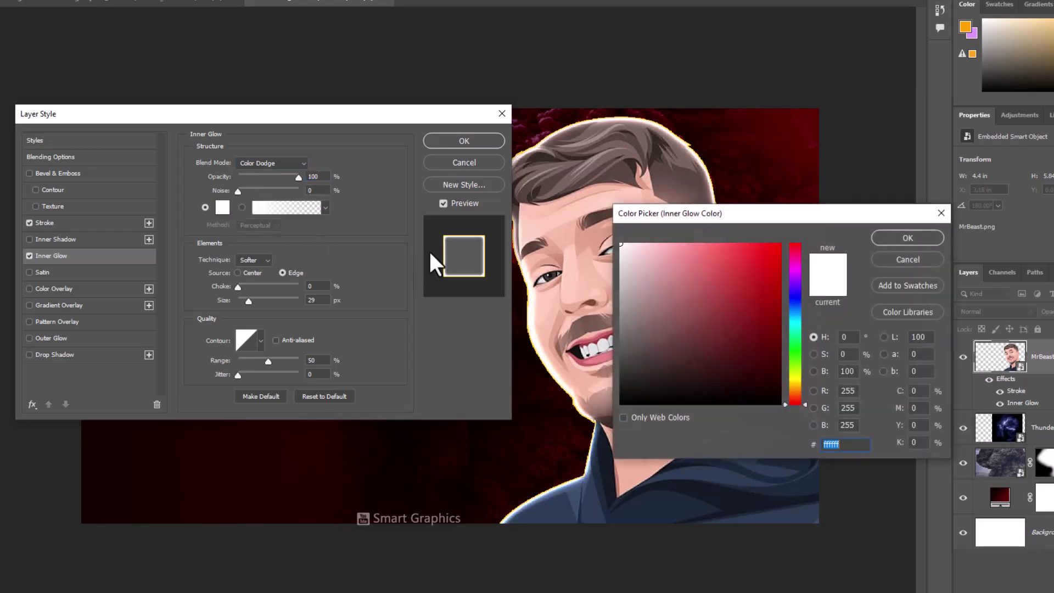
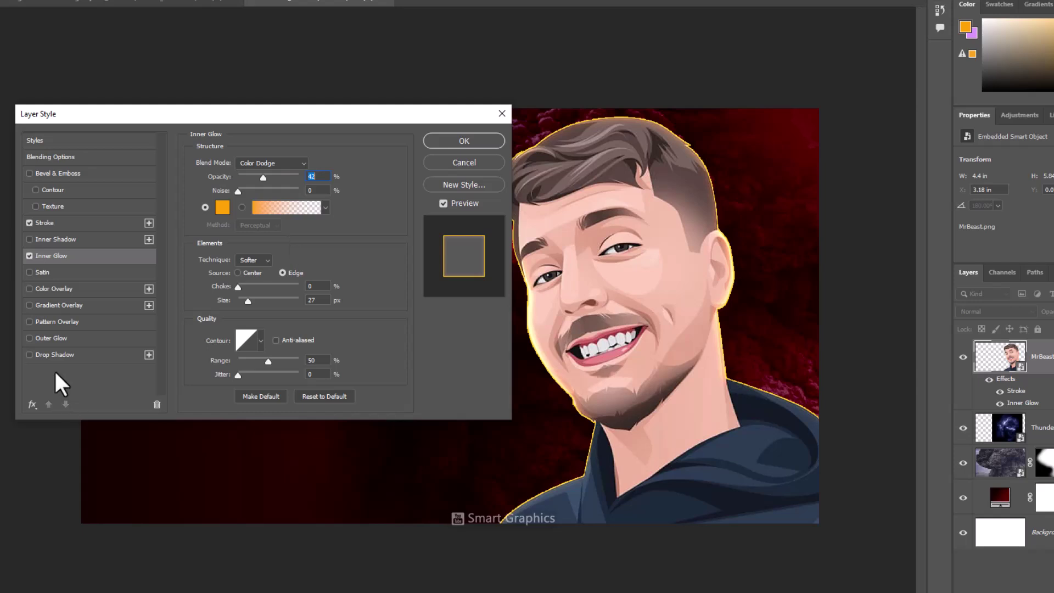
- Add an orange Outer Glow with Normal blending, 100% opacity and about 57 px size, and apply the layer style
click(54, 338)
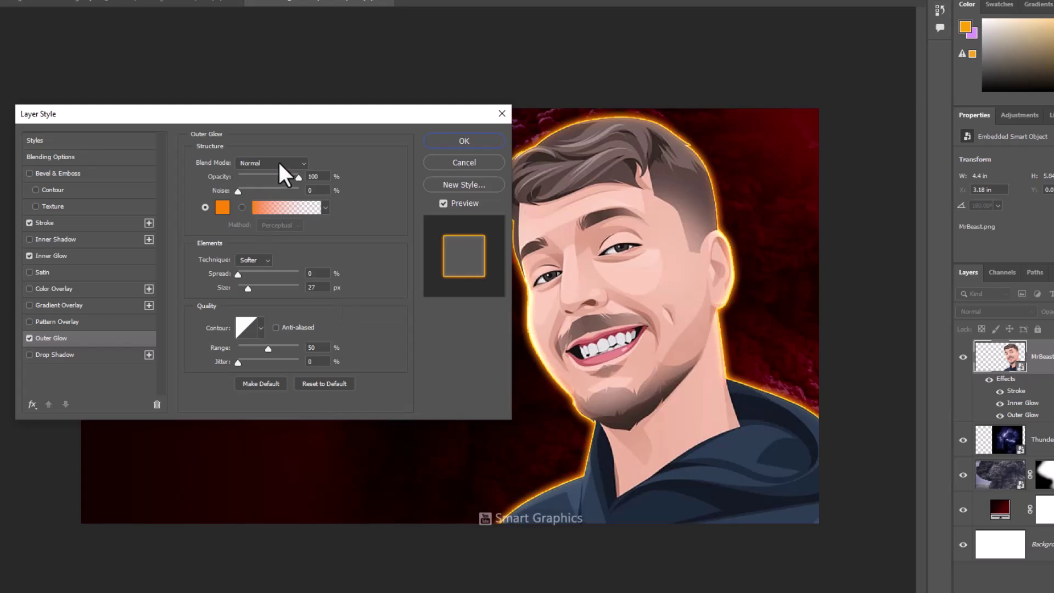
click(279, 160)
click(280, 163)
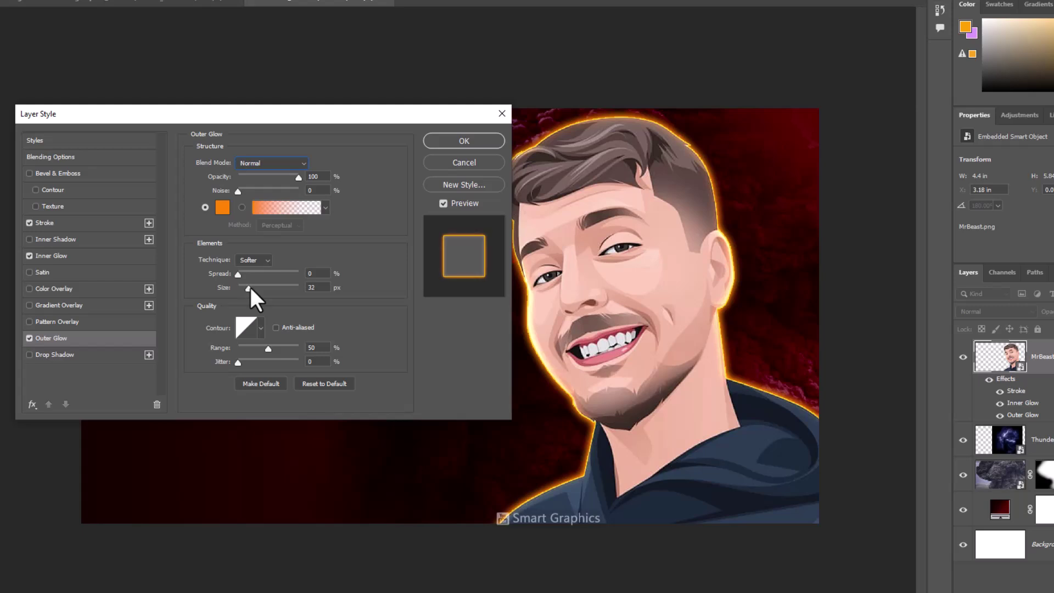
drag(249, 288, 254, 287)
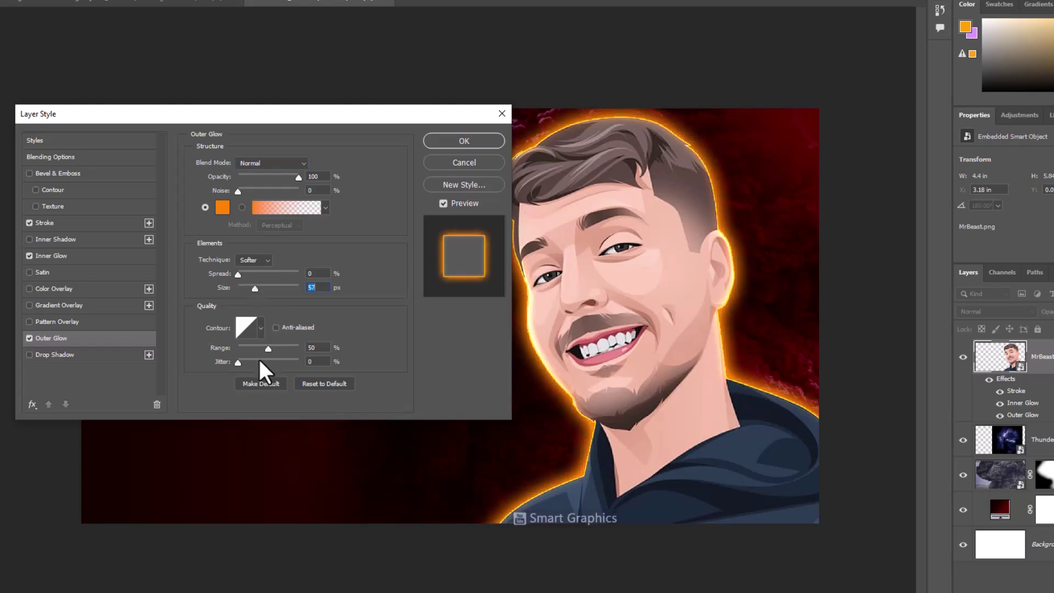
click(460, 140)
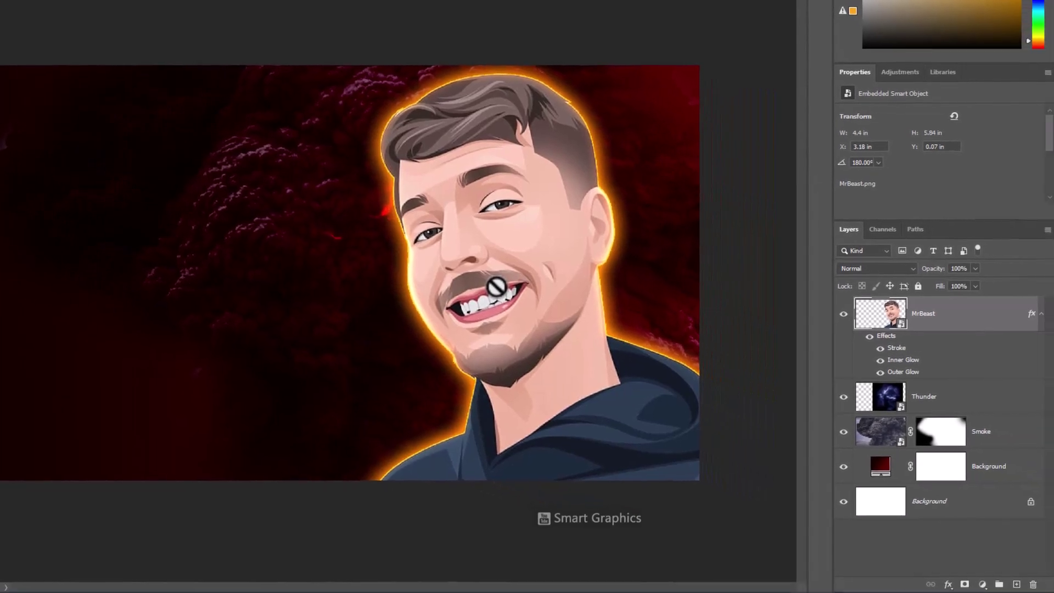
- On a new layer above Smoke, paint a large orange glow behind the character with a Soft Round brush of about 1530 px
click(983, 442)
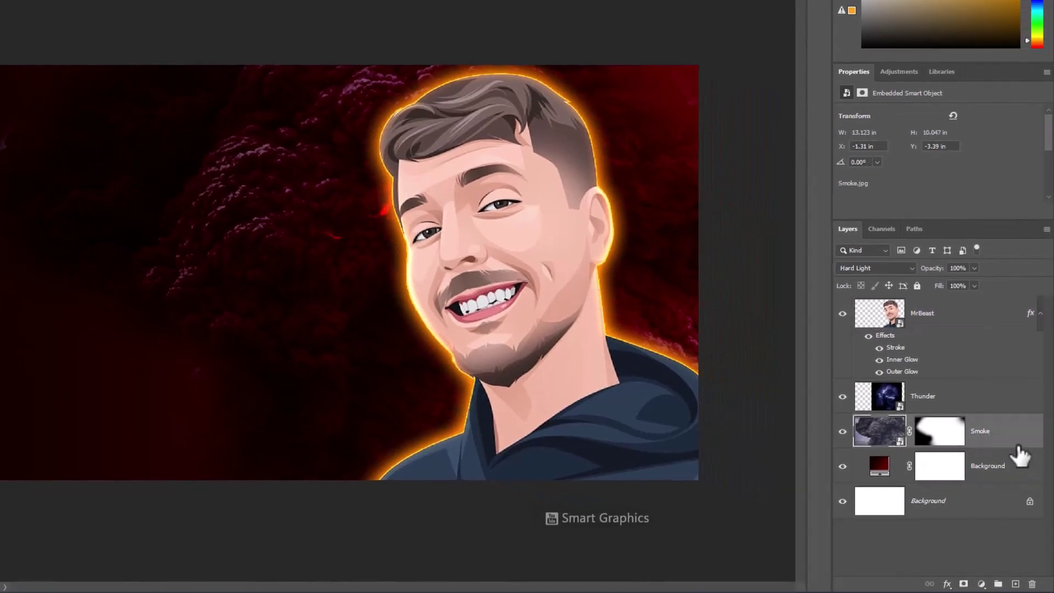
click(1016, 584)
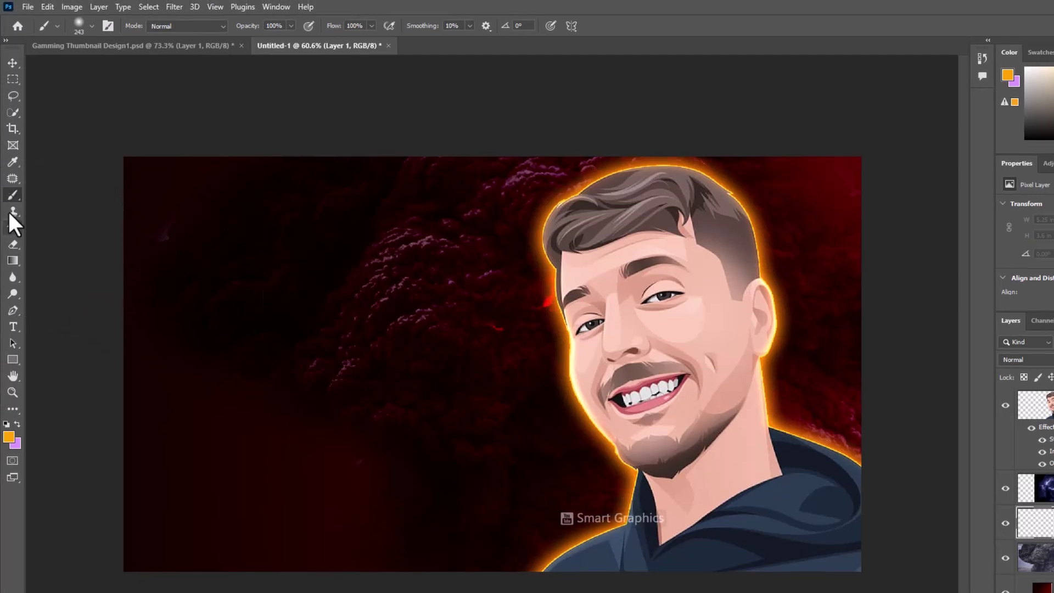
right_click(434, 347)
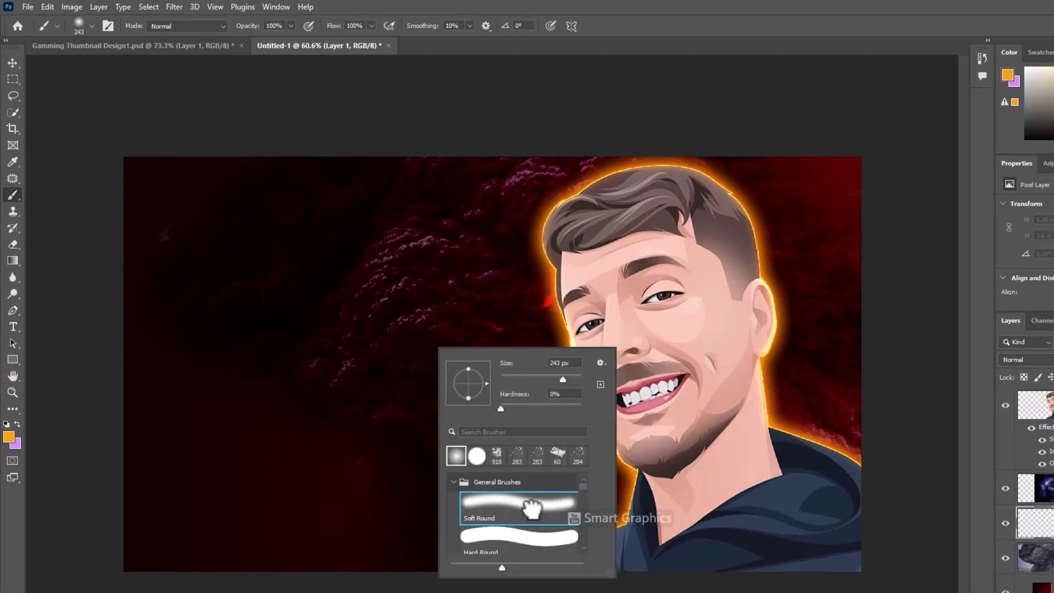
double_click(530, 503)
mouse_move(496, 296)
mouse_down()
mouse_move(548, 296)
mouse_move(712, 376)
mouse_move(708, 362)
mouse_up()
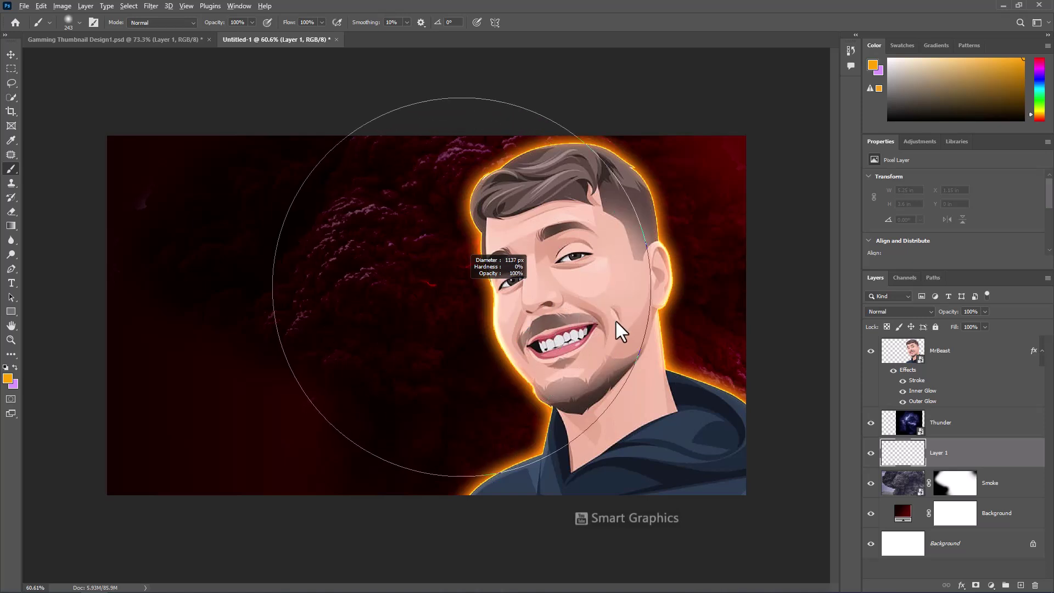
drag(542, 308, 593, 307)
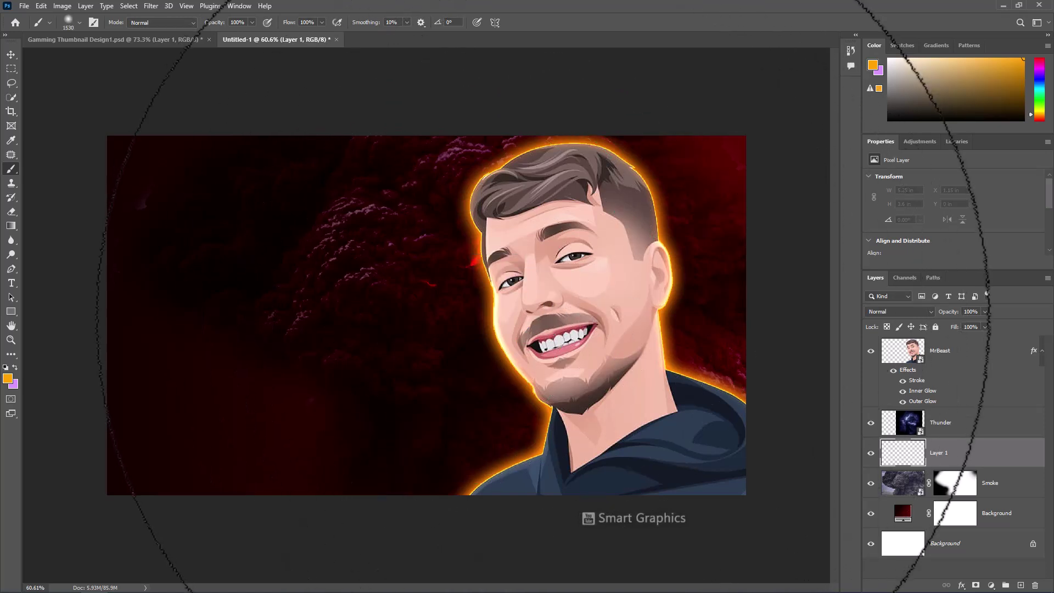
click(540, 307)
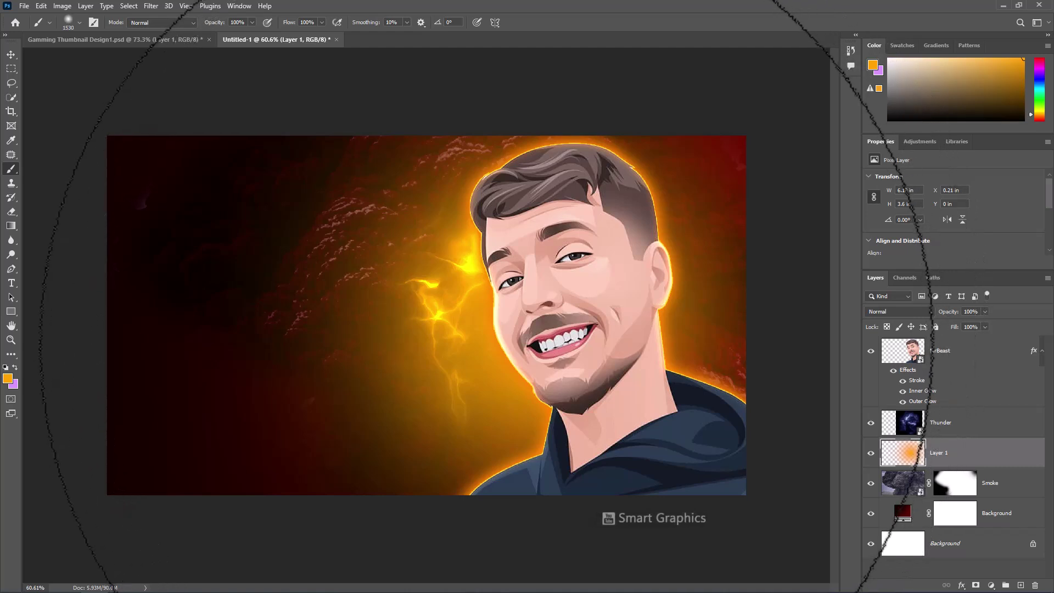
drag(529, 296, 384, 324)
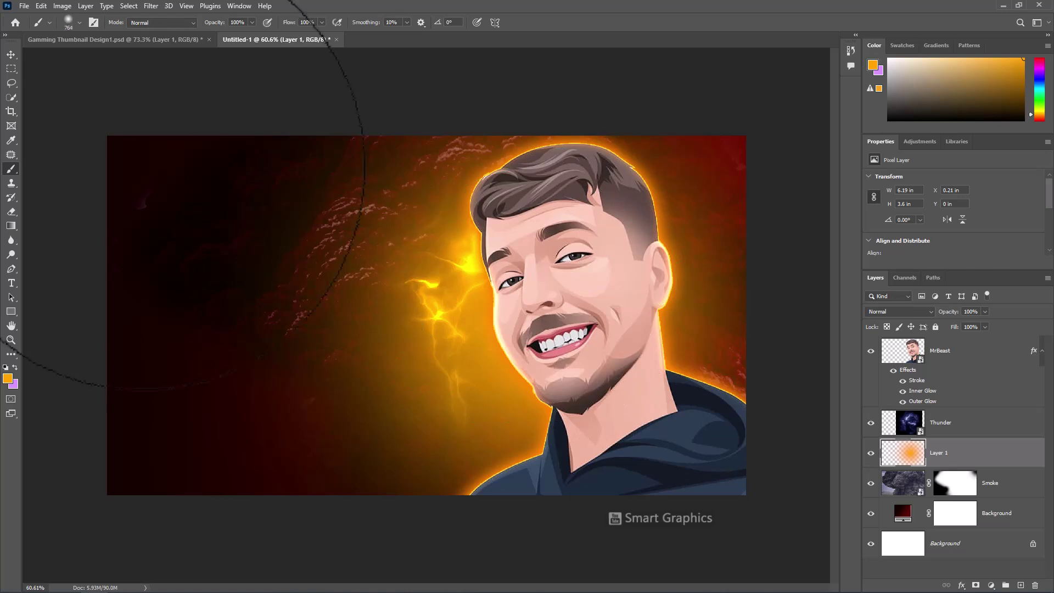
- Shift the Thunder layer toward the canvas centre and enlarge it to about 5.08 in wide behind the character
click(11, 55)
click(949, 423)
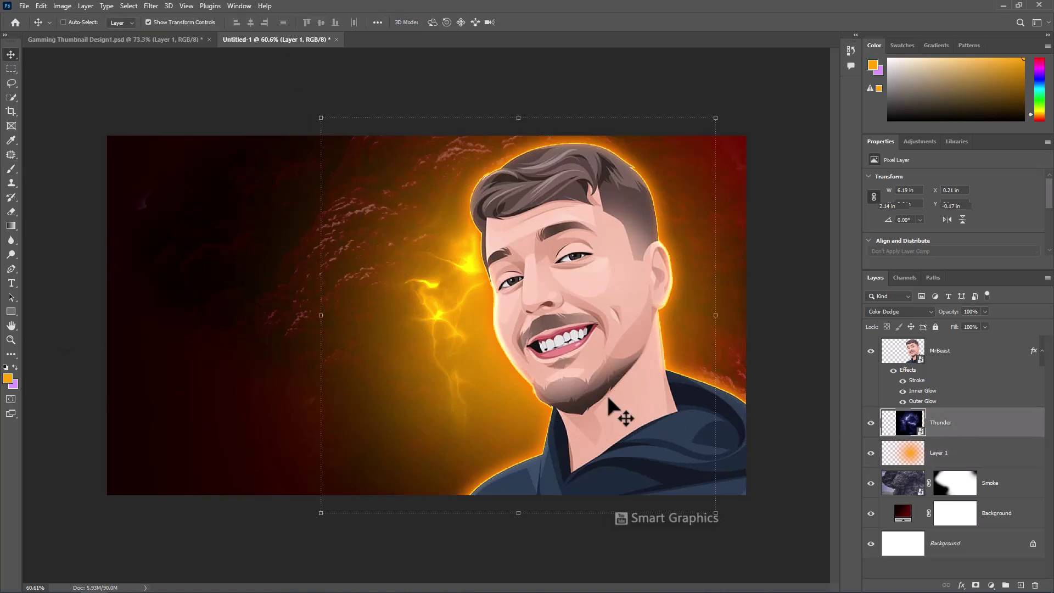
drag(612, 412, 517, 411)
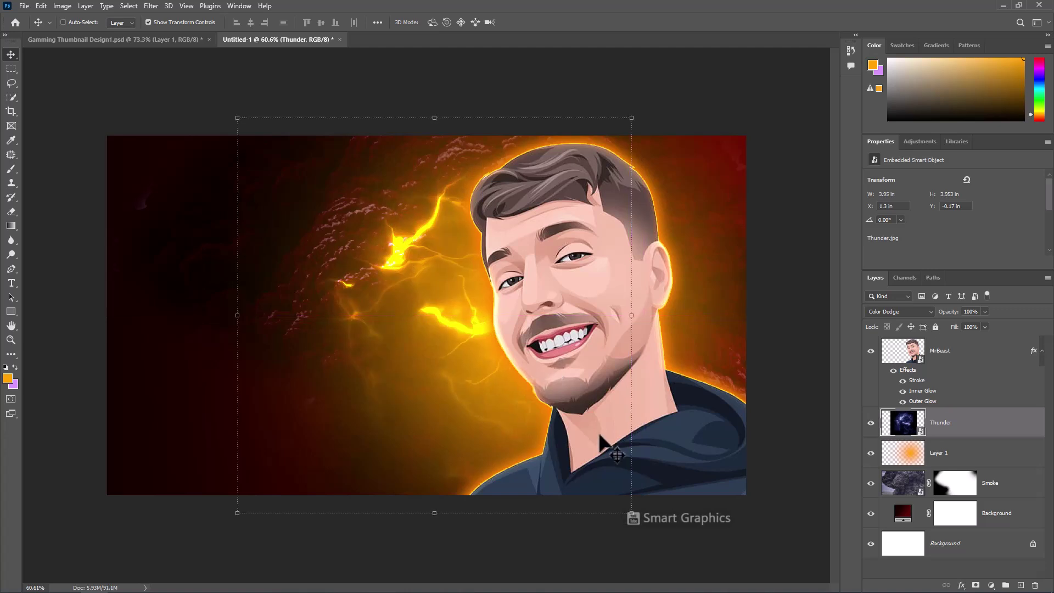
drag(631, 512, 801, 576)
drag(608, 436, 631, 427)
key(Return)
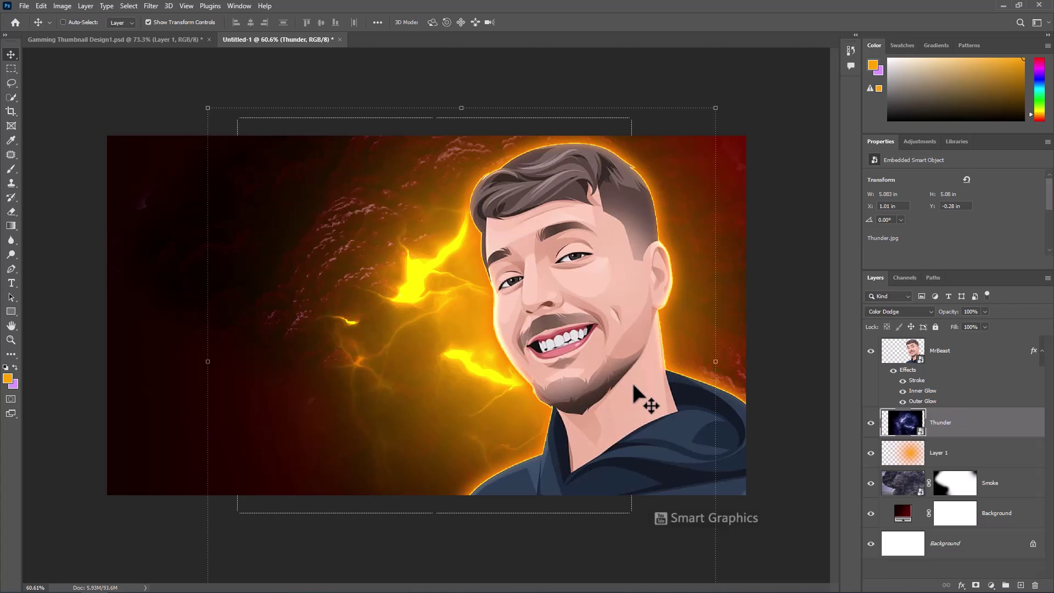
- Collapse the MrBeast layer's effects and set up the Type tool with Roboto Black at 45 pt in white (ffffff)
click(970, 358)
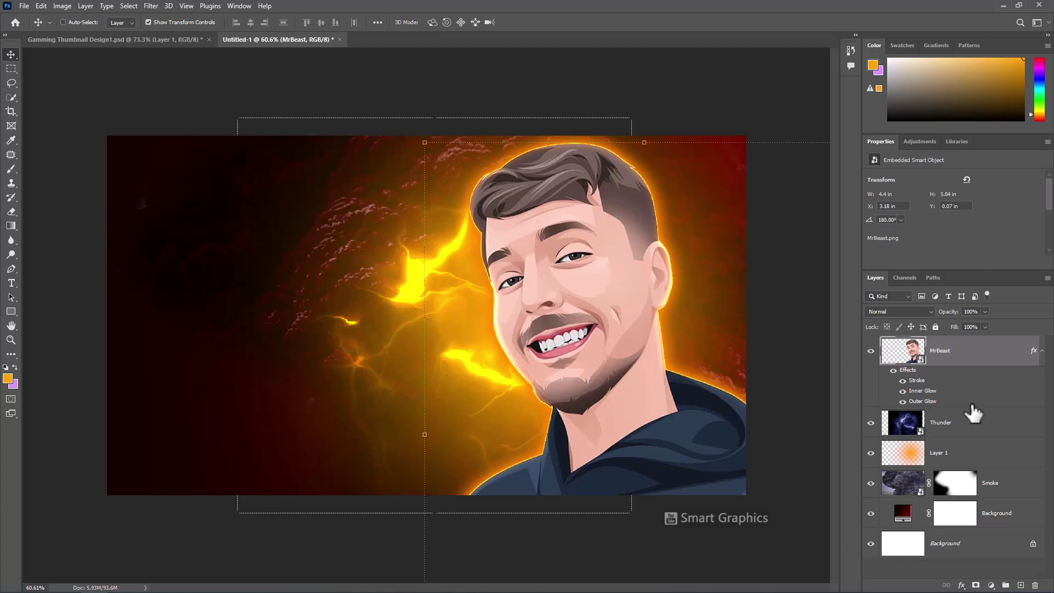
click(1042, 351)
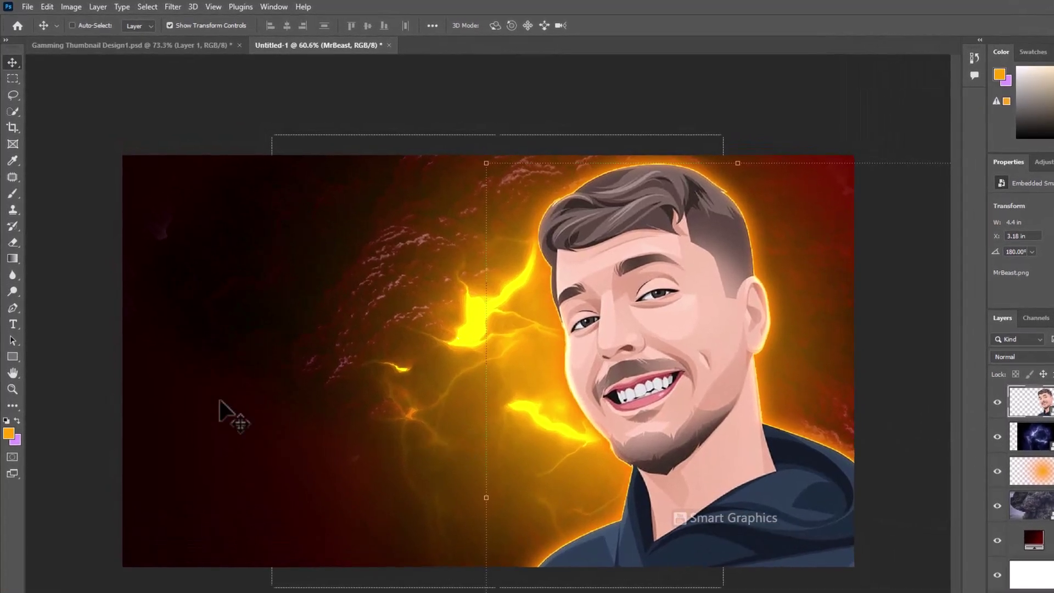
click(13, 324)
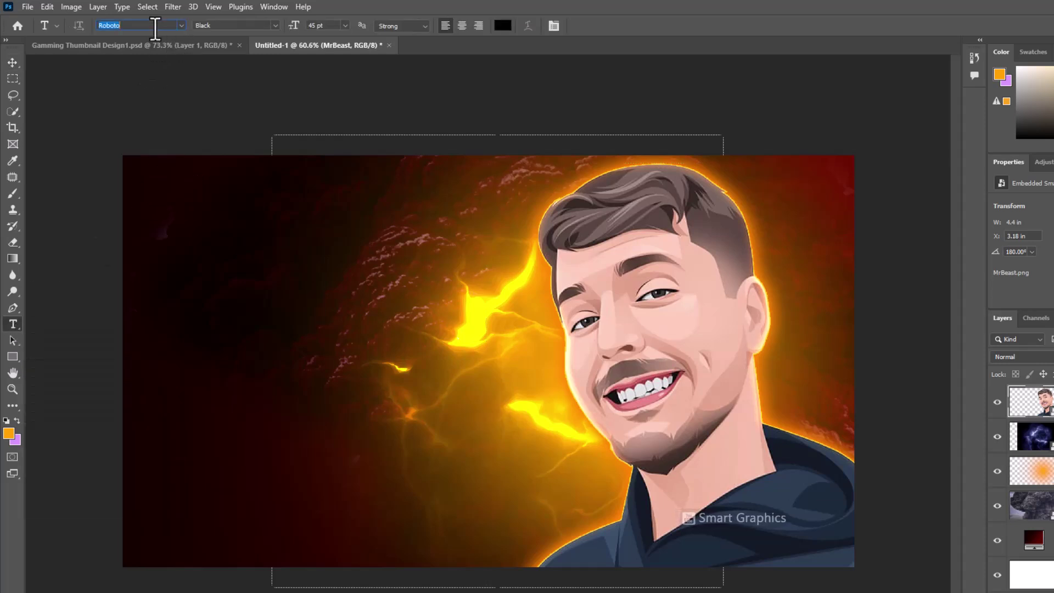
click(275, 25)
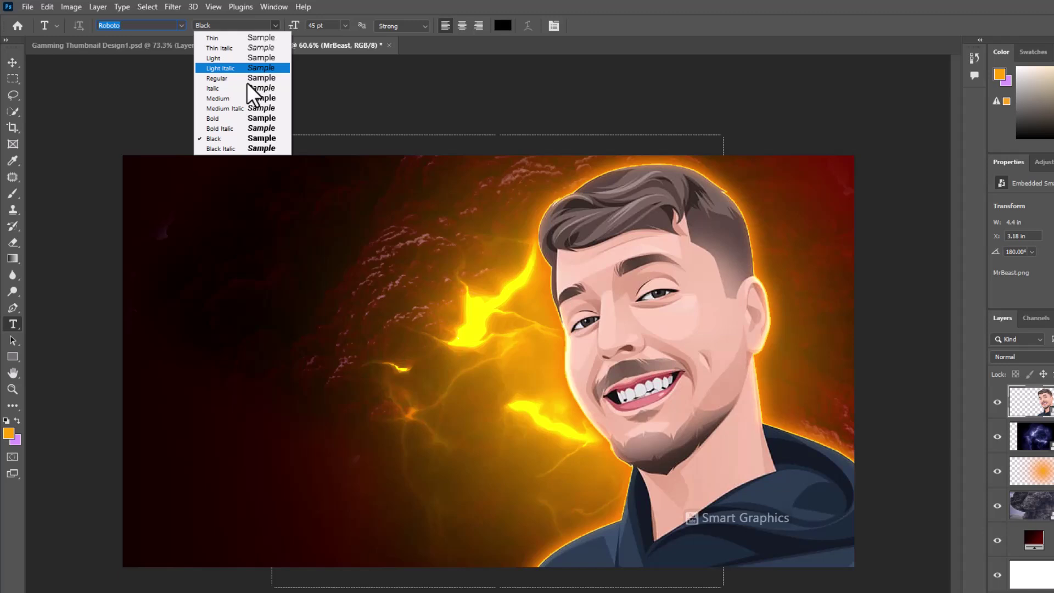
click(219, 138)
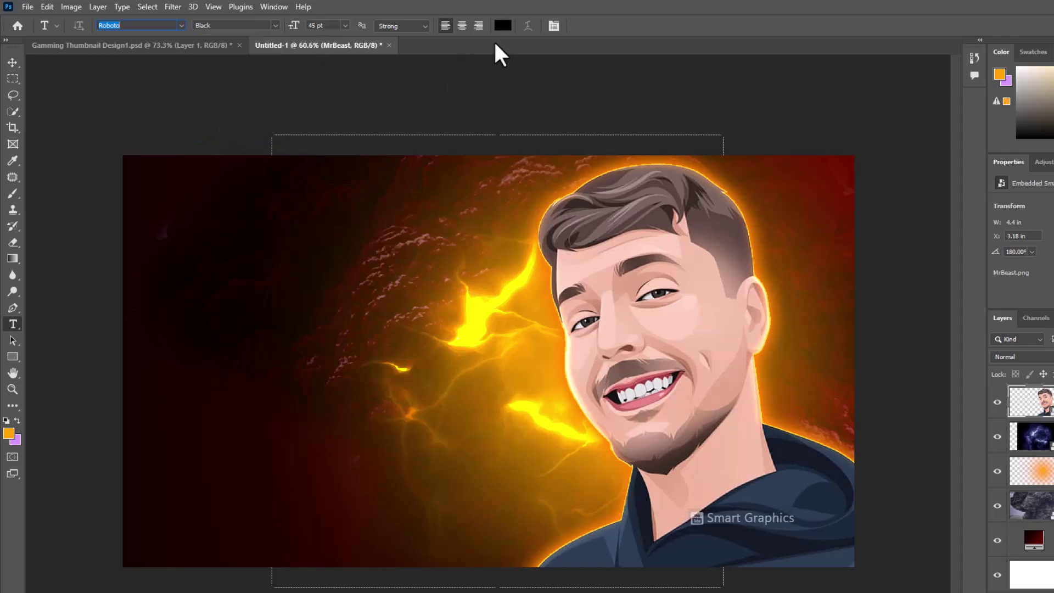
click(503, 25)
click(658, 289)
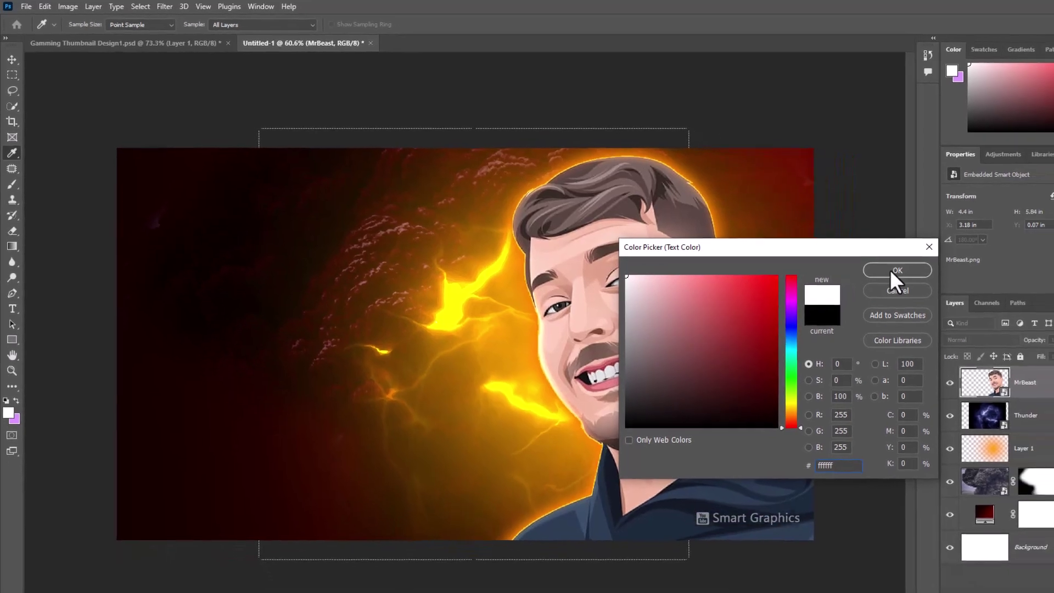
click(896, 270)
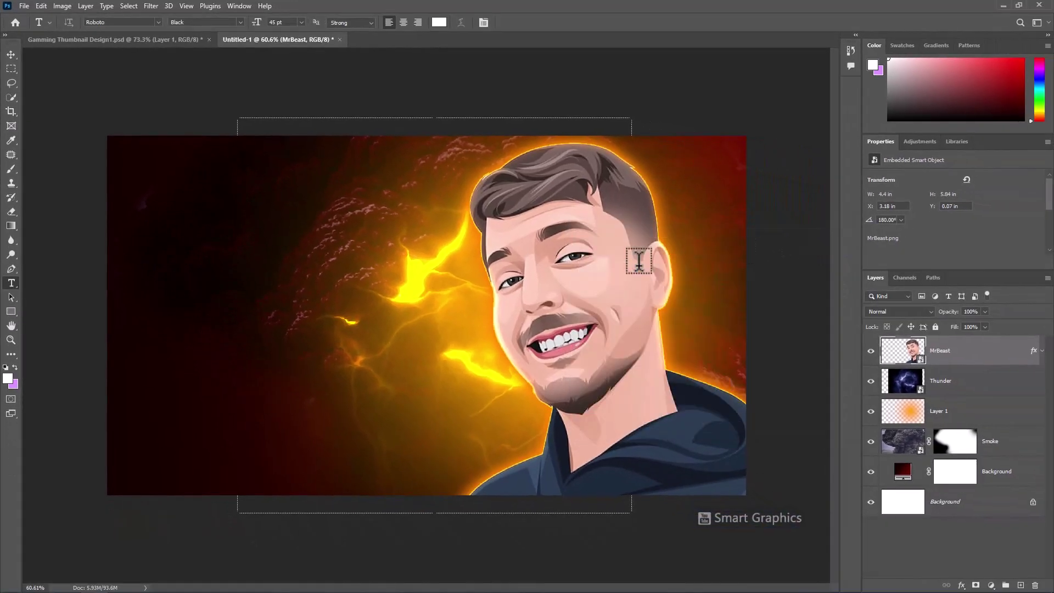
- Add the text HEADSHOT on a new type layer above MrBeast
click(318, 320)
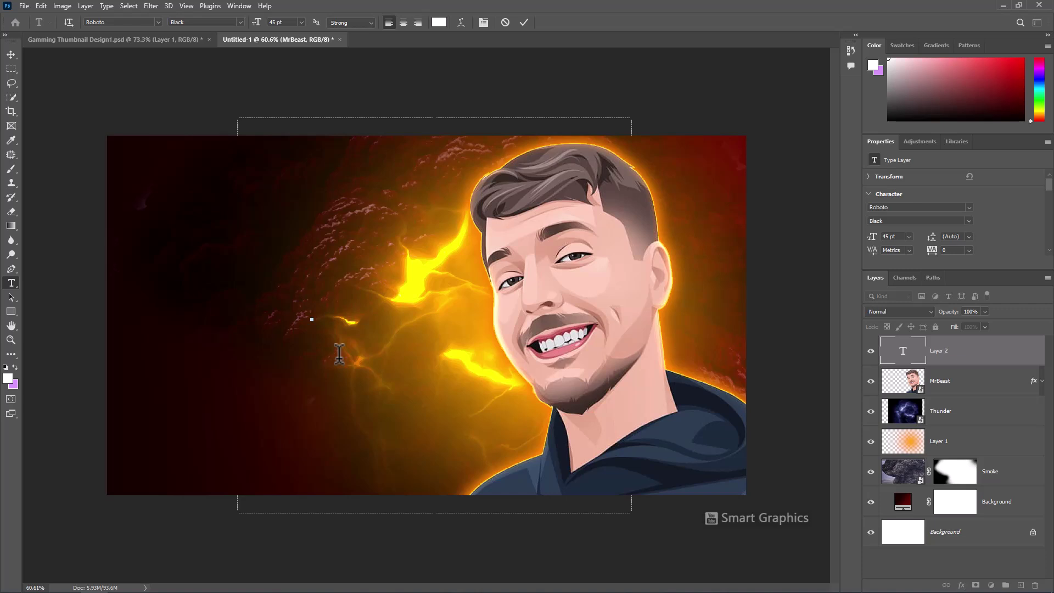
text(HEADS)
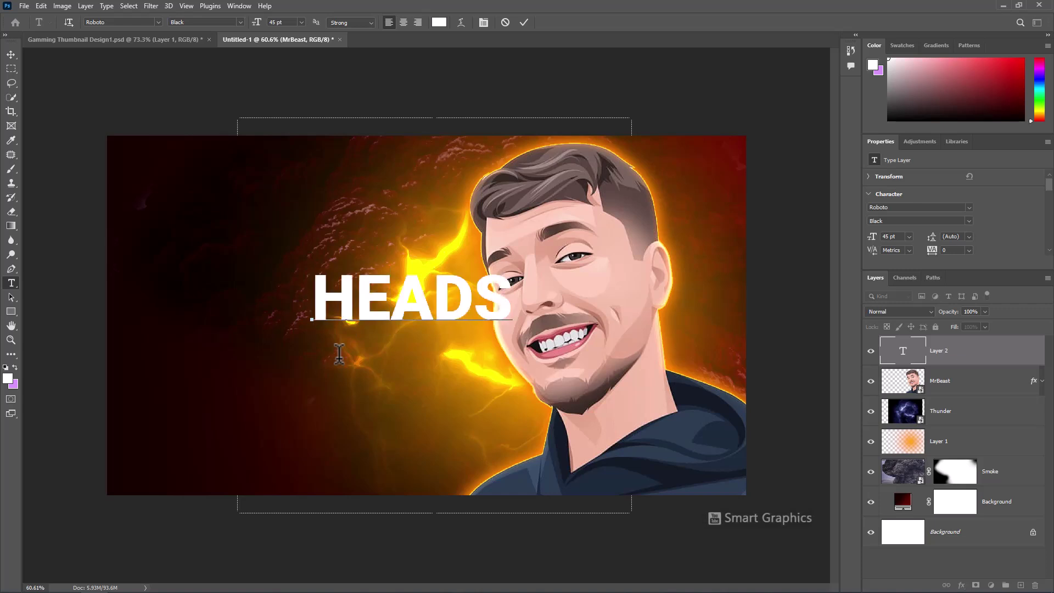
text(HOT)
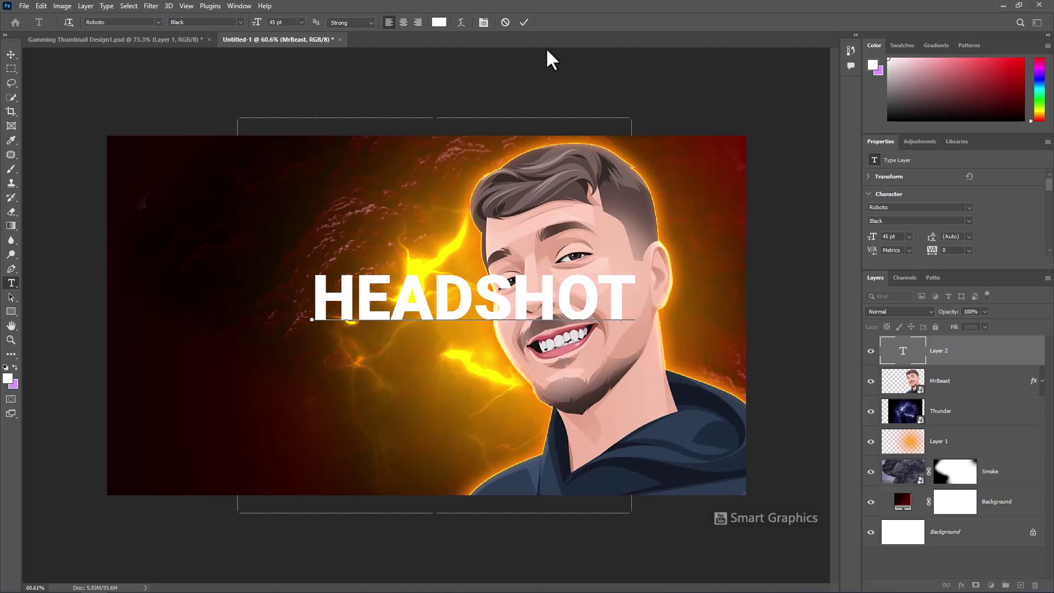
click(523, 23)
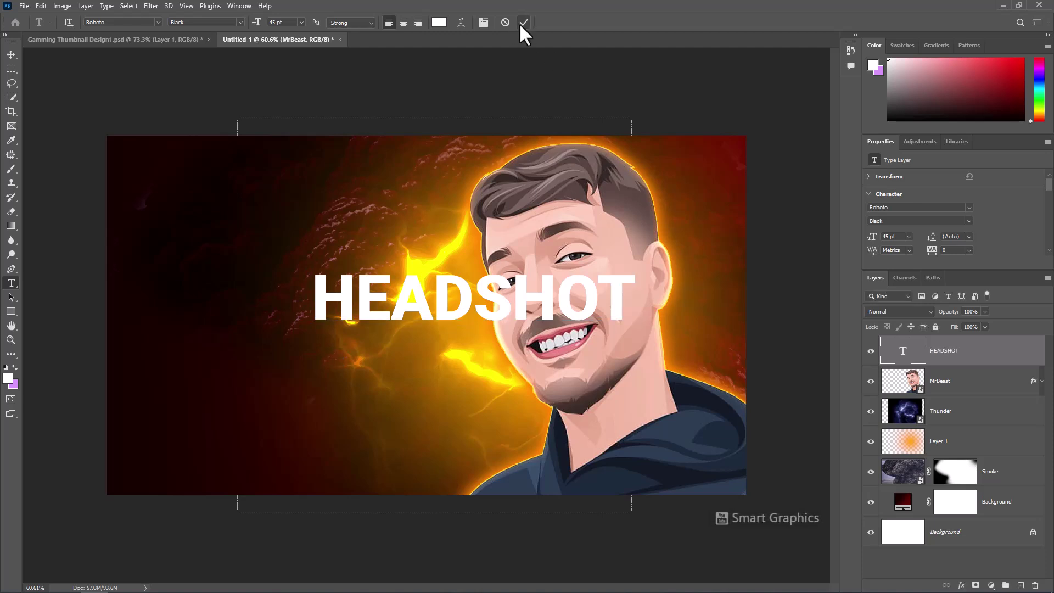
- Shrink HEADSHOT to about 35.26 pt and place it in the empty dark area beside the character's face
click(11, 54)
drag(640, 324, 514, 305)
drag(488, 307, 380, 263)
key(Return)
- Duplicate the HEADSHOT text directly below the original and change the copy's wording to KILLS
key(ctrl+j)
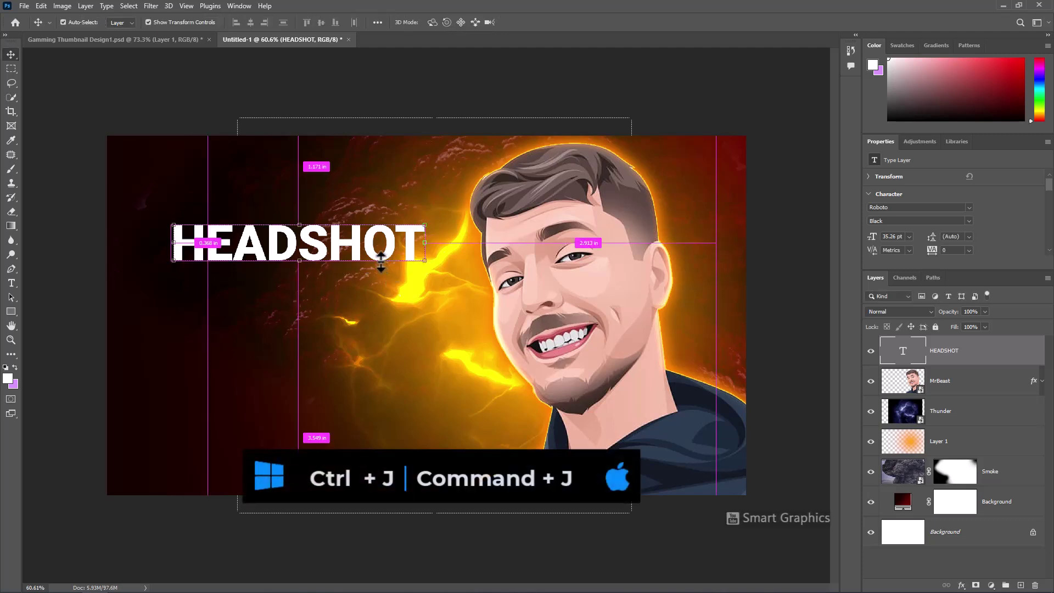
drag(384, 274, 378, 305)
double_click(376, 305)
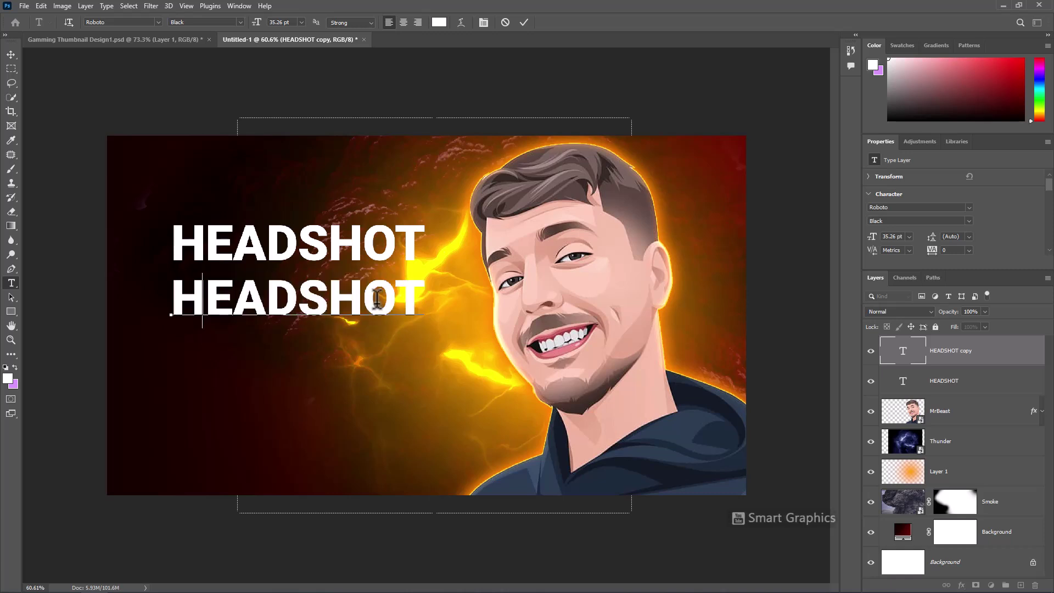
text(KILLS)
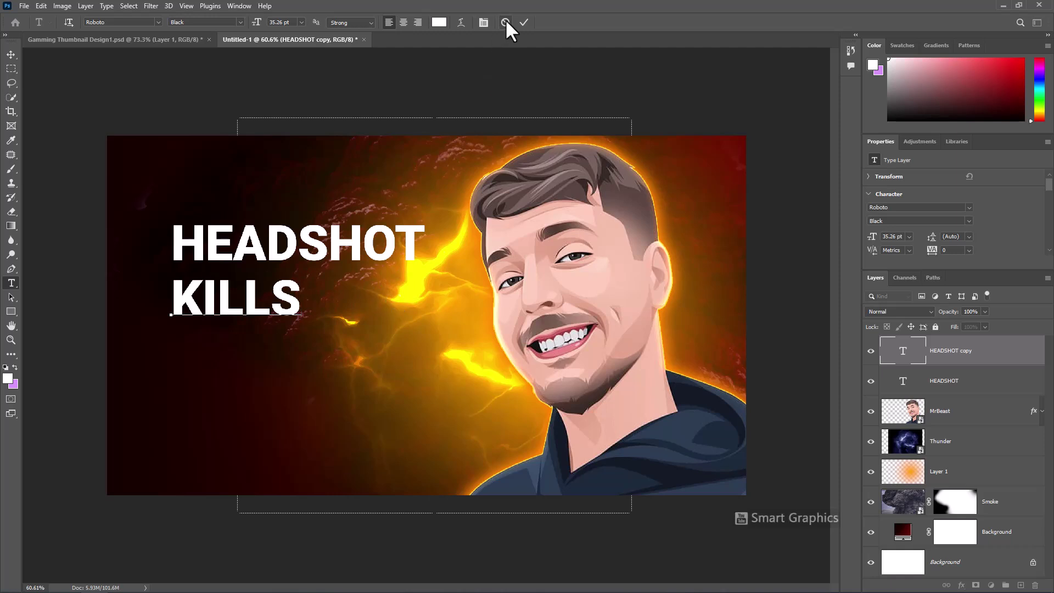
click(524, 22)
- Enlarge KILLS to about 69.32 pt to match HEADSHOT's width and place it just below that word
key(v)
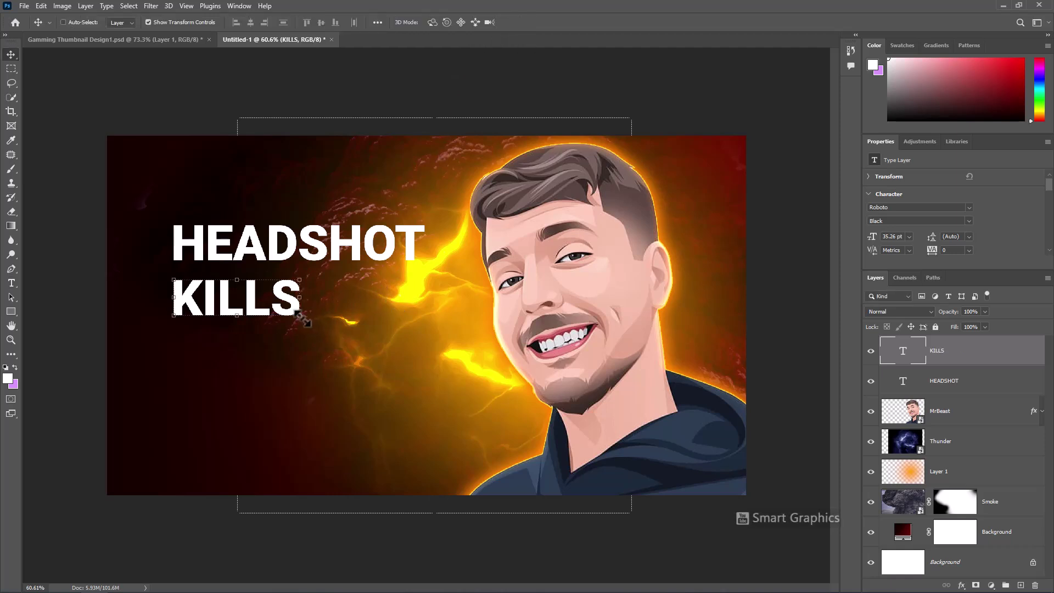
drag(300, 317, 422, 354)
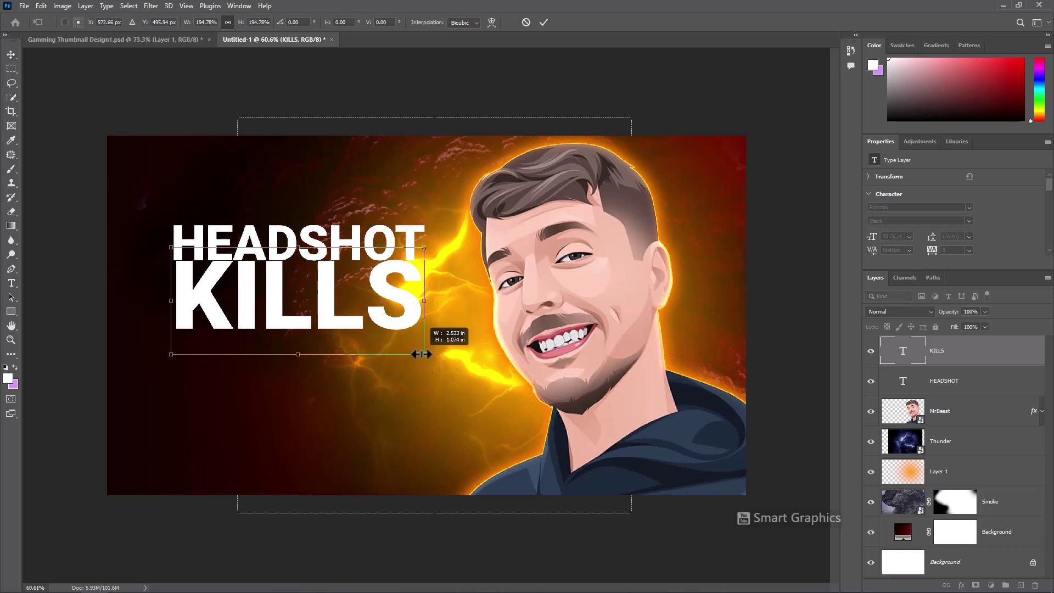
drag(171, 354, 168, 356)
drag(283, 302, 280, 316)
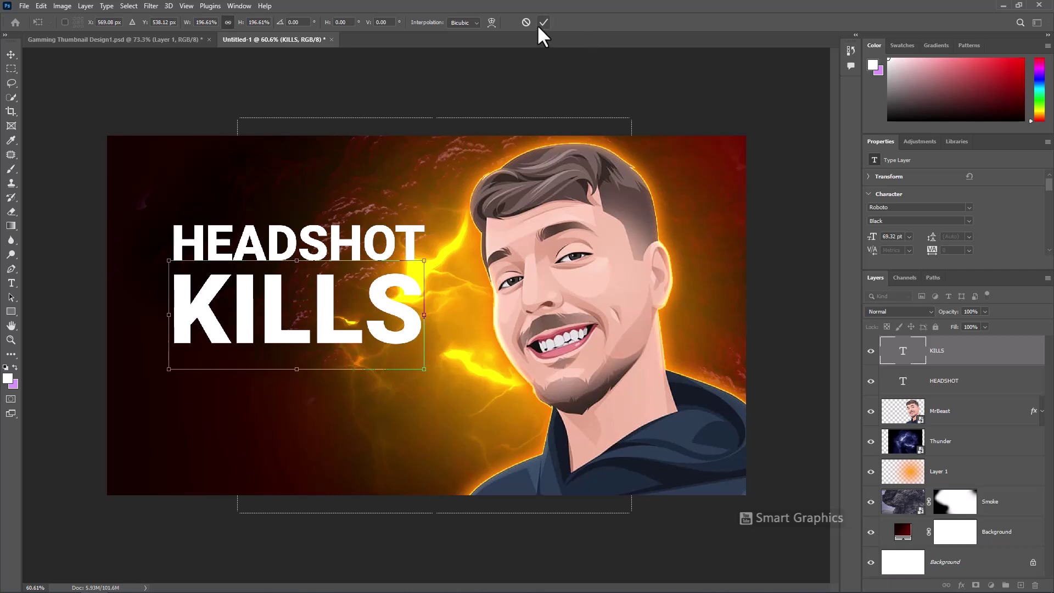
click(544, 22)
- Duplicate the HEADSHOT text below KILLS and change the copy's wording to RECORD
ctrl+click(327, 252)
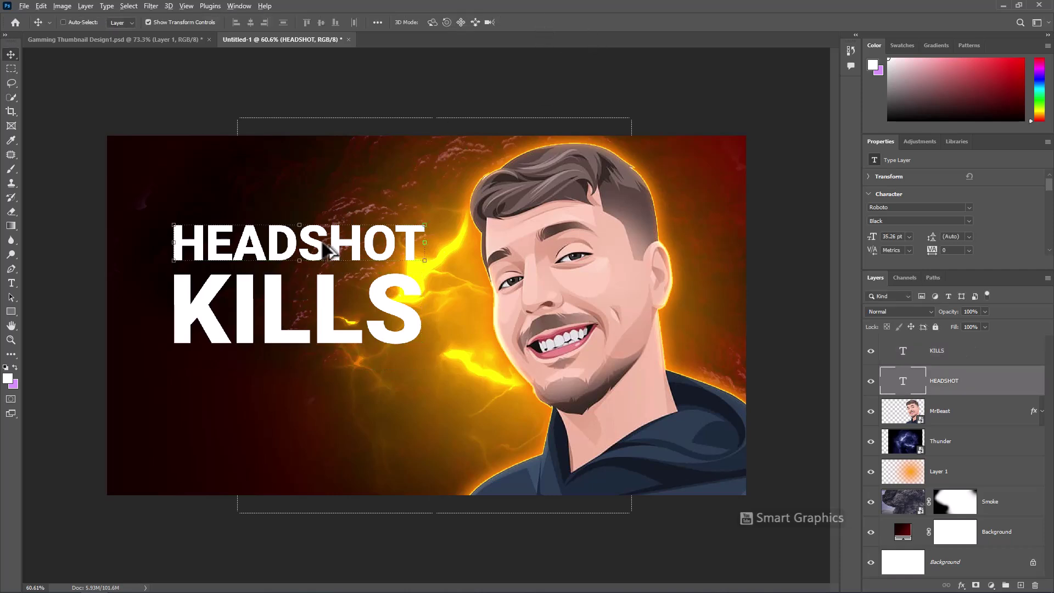
drag(328, 252, 319, 377)
double_click(319, 375)
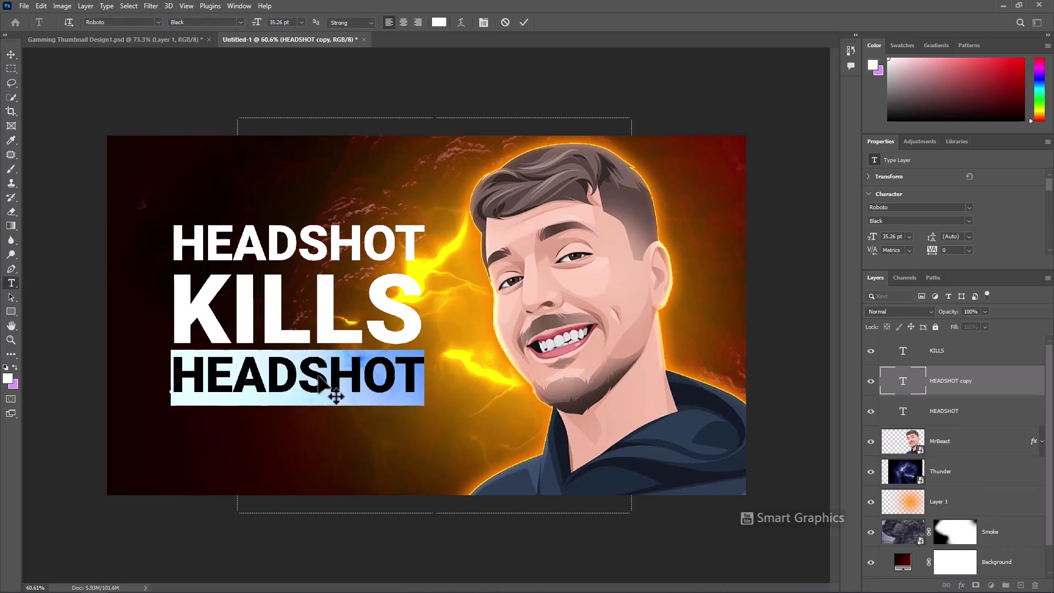
text(RECORD)
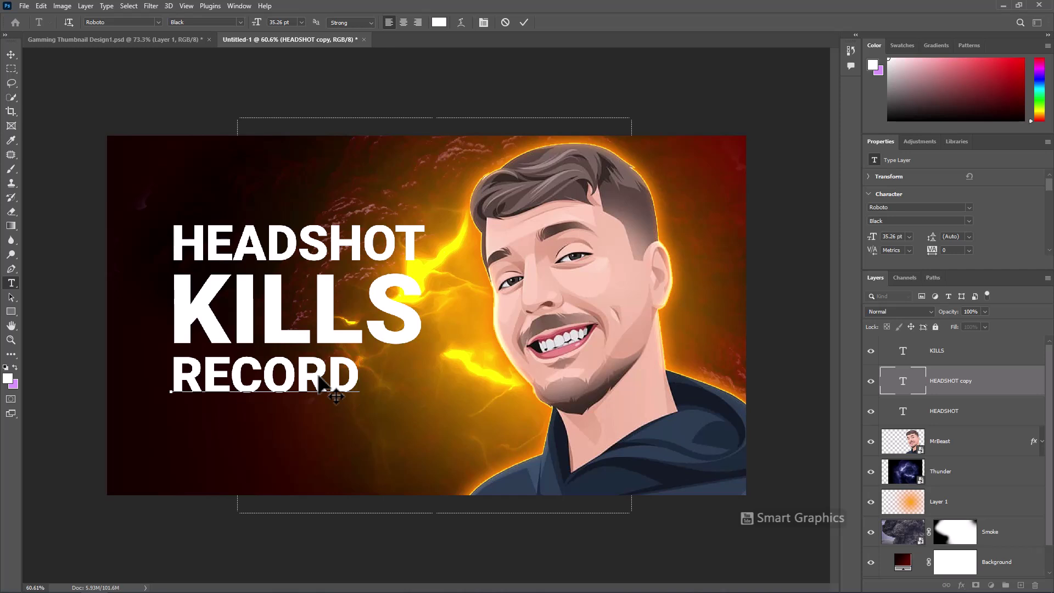
key(ctrl+Return)
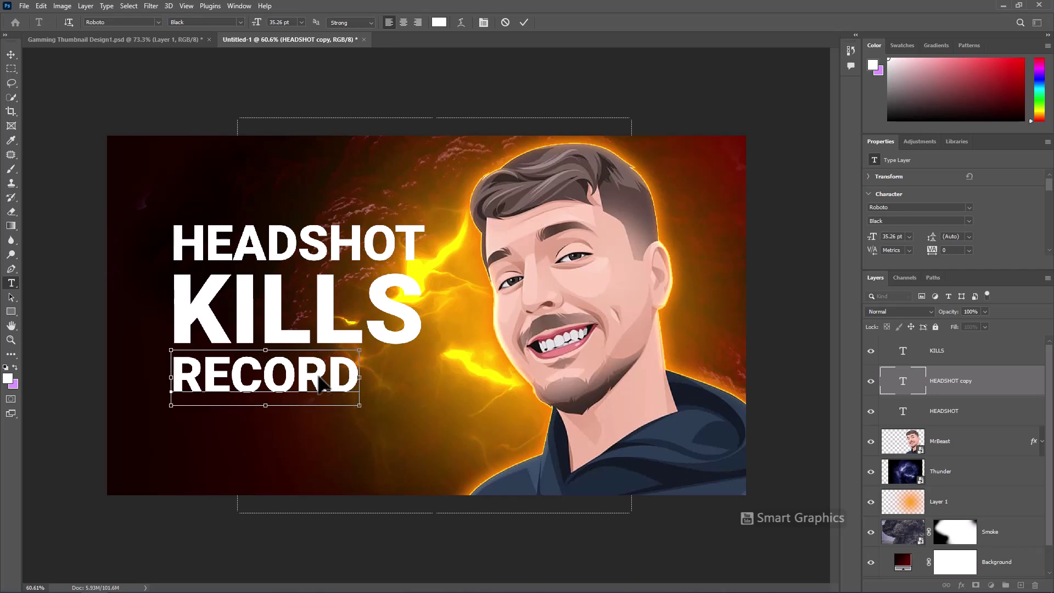
- Enlarge RECORD to about 47.37 pt to match the width of the lines above and align it under KILLS
key(v)
drag(364, 377, 345, 406)
key(Return)
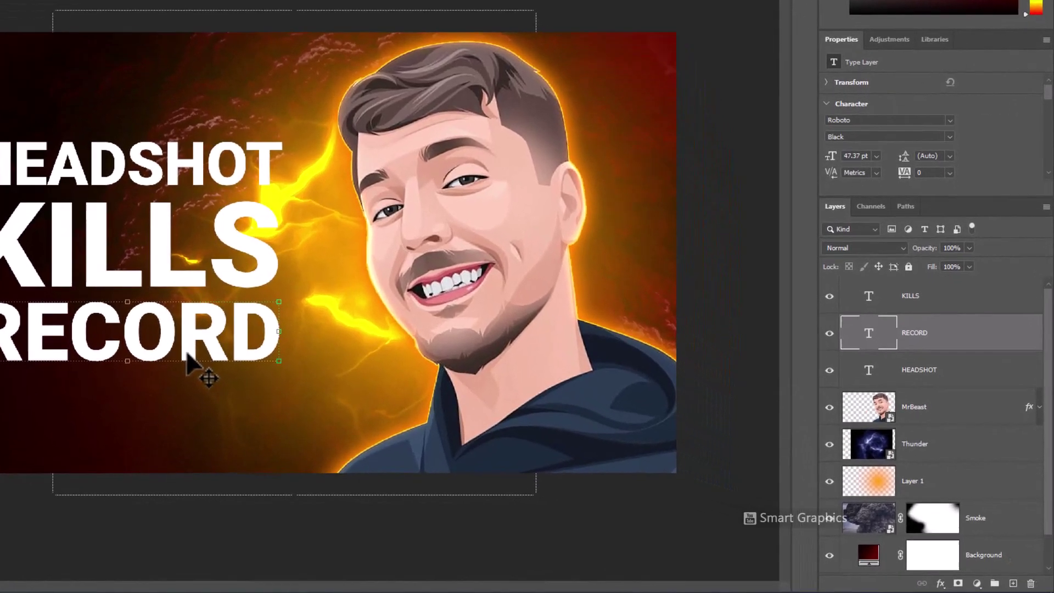
- Group the KILLS, RECORD and HEADSHOT layers, name the group Texts and expand it
shift+click(952, 302)
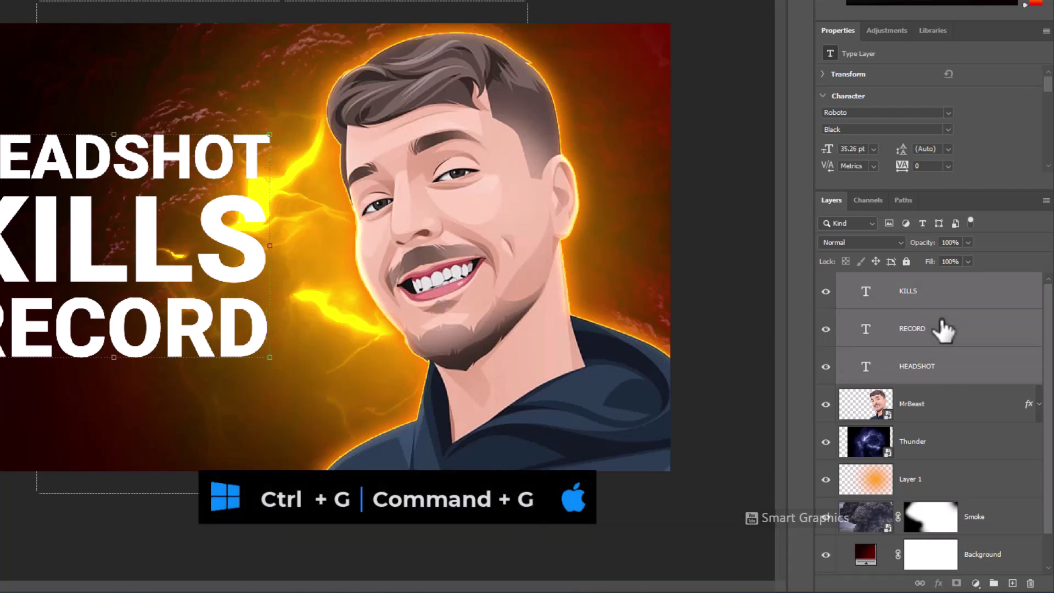
key(ctrl+g)
double_click(877, 281)
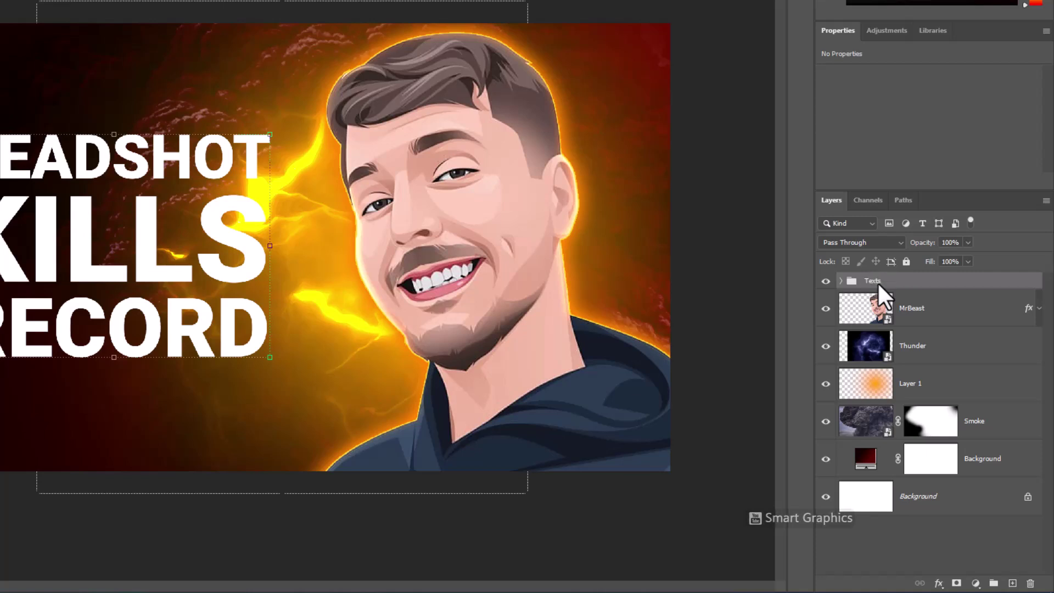
click(840, 280)
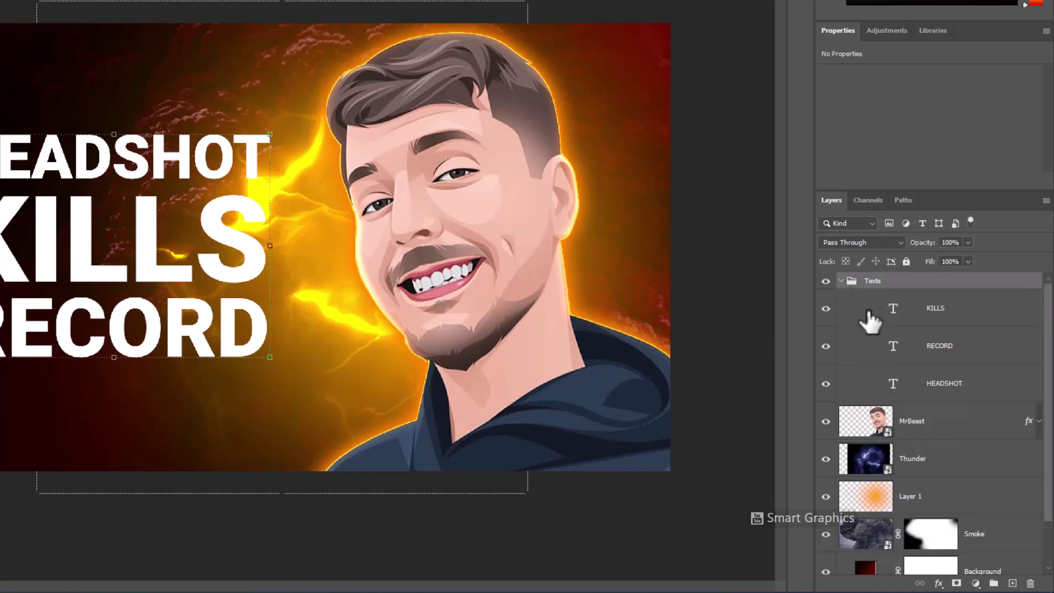
- Add a Gradient Overlay effect to the KILLS text layer
click(826, 314)
click(825, 308)
click(826, 309)
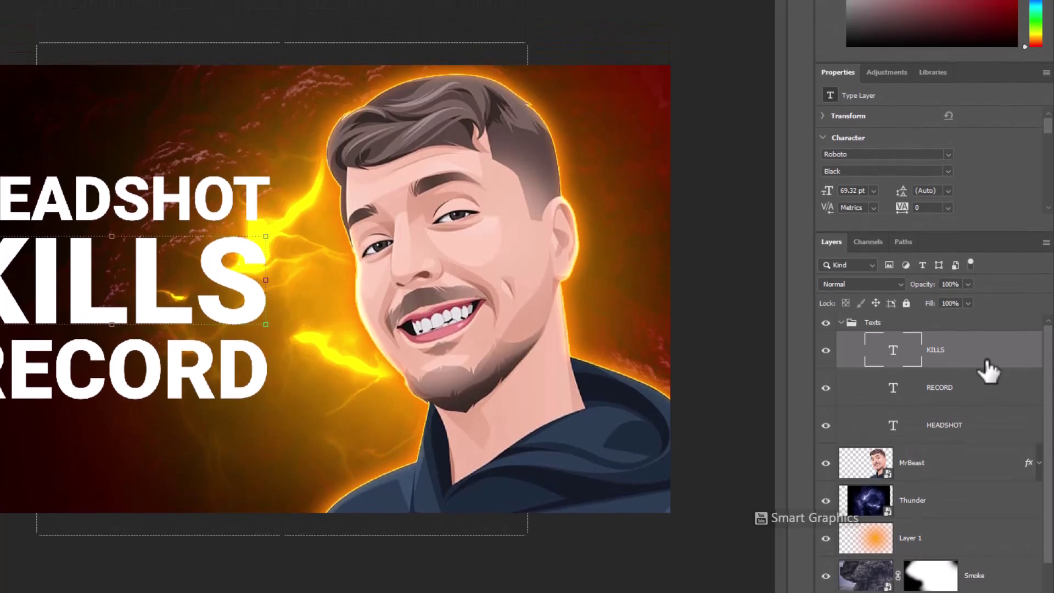
right_click(985, 324)
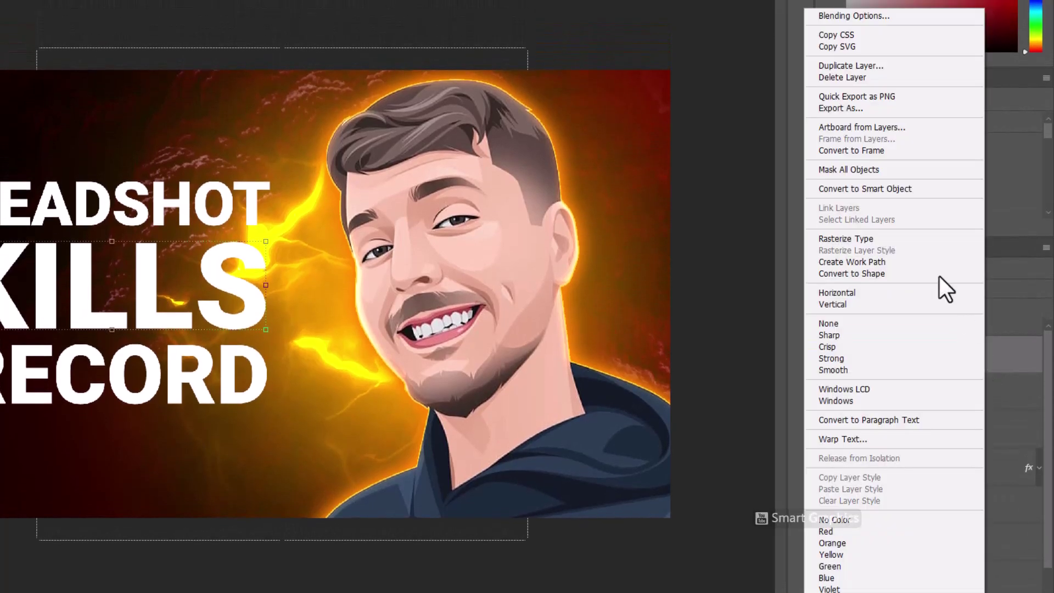
click(856, 18)
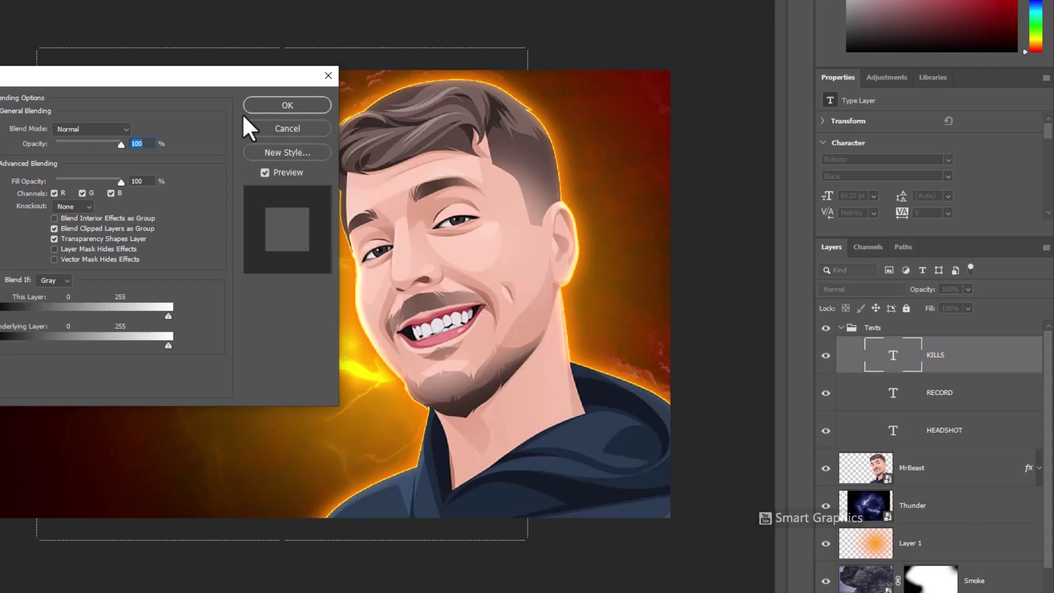
drag(181, 93, 482, 76)
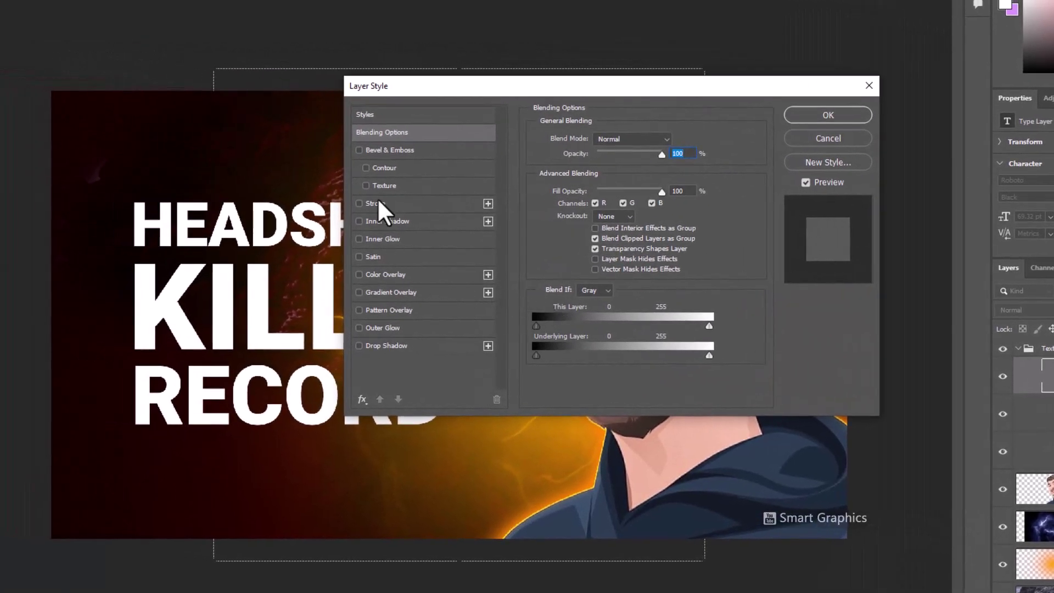
click(387, 293)
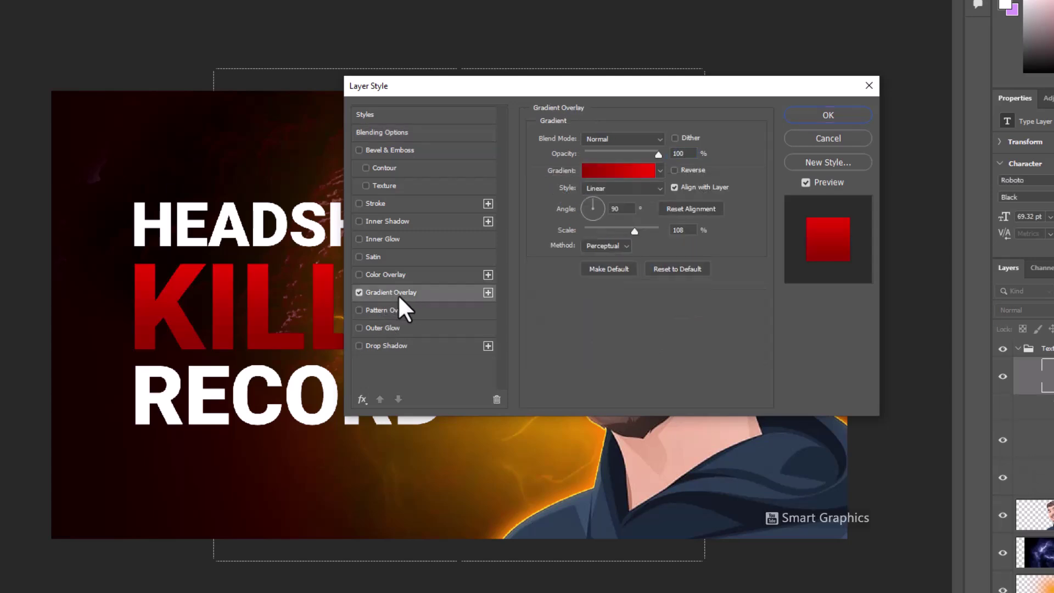
- Use a gradient from dark red 9d0000 to bright red ff0000 for the KILLS overlay and set its scale to 93%
click(626, 175)
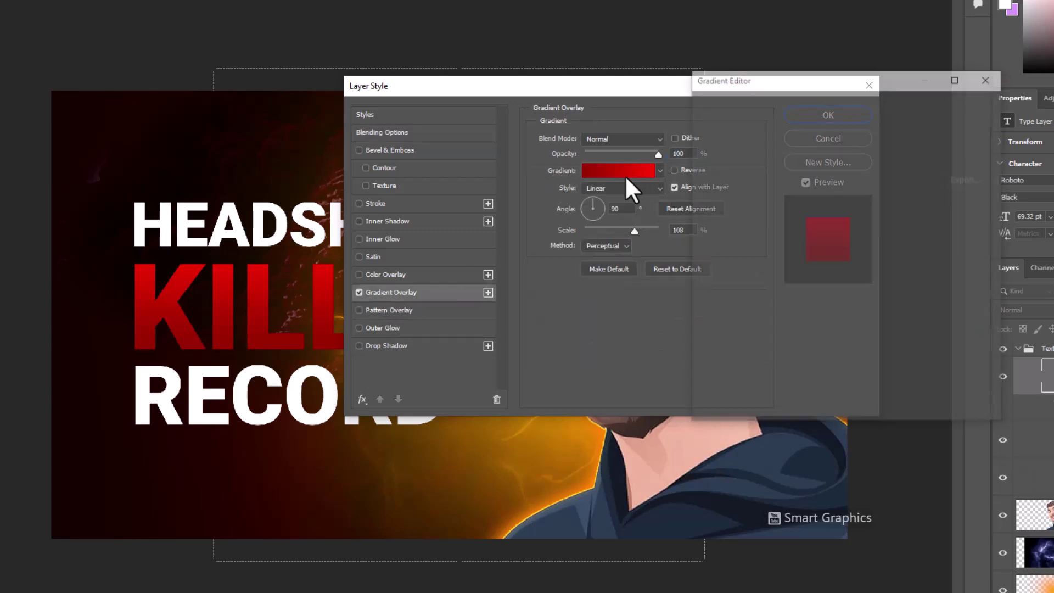
click(707, 329)
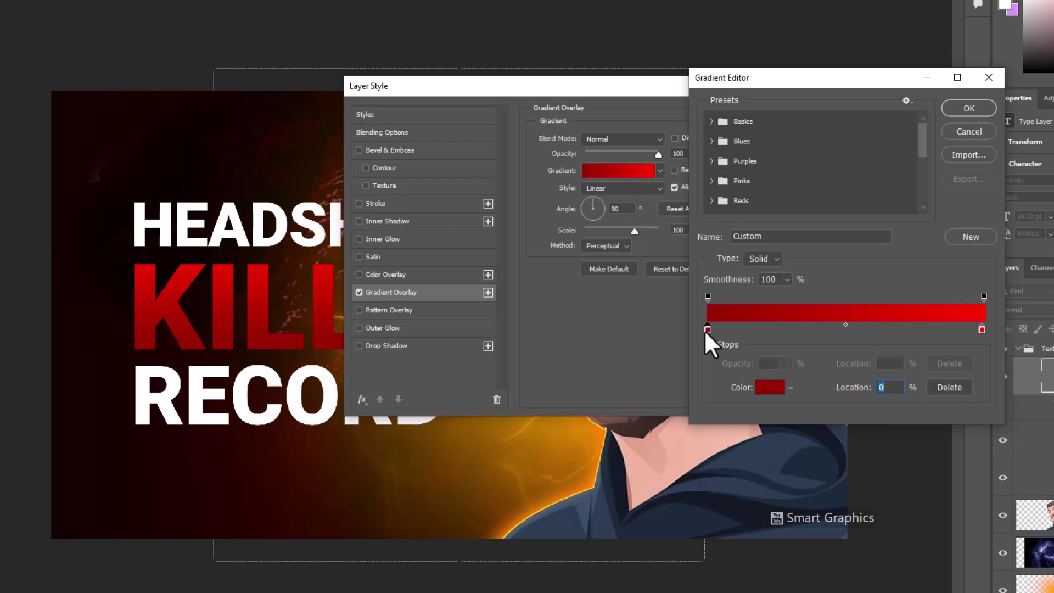
double_click(706, 330)
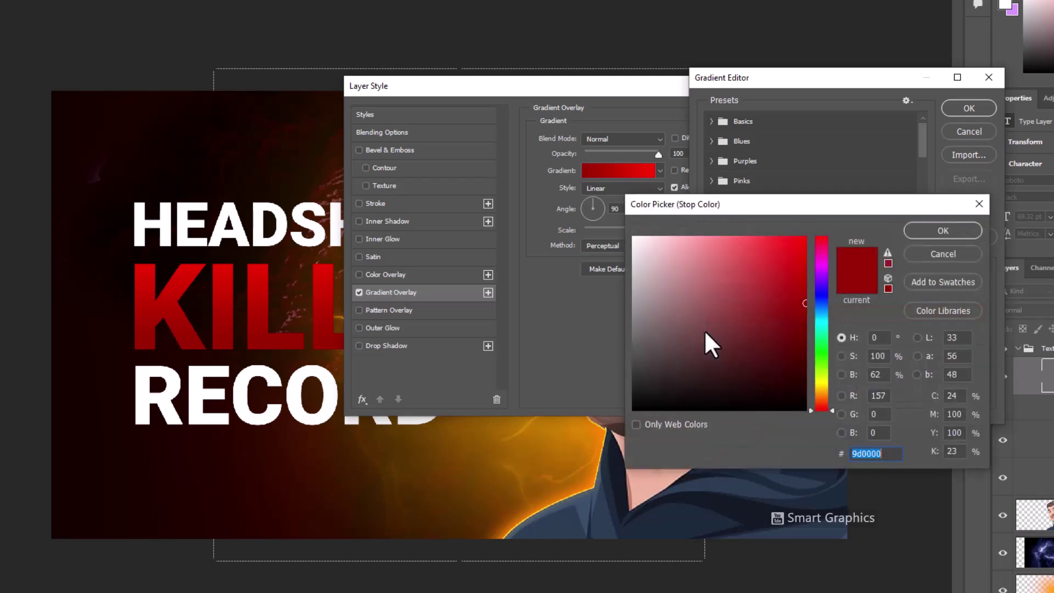
click(933, 229)
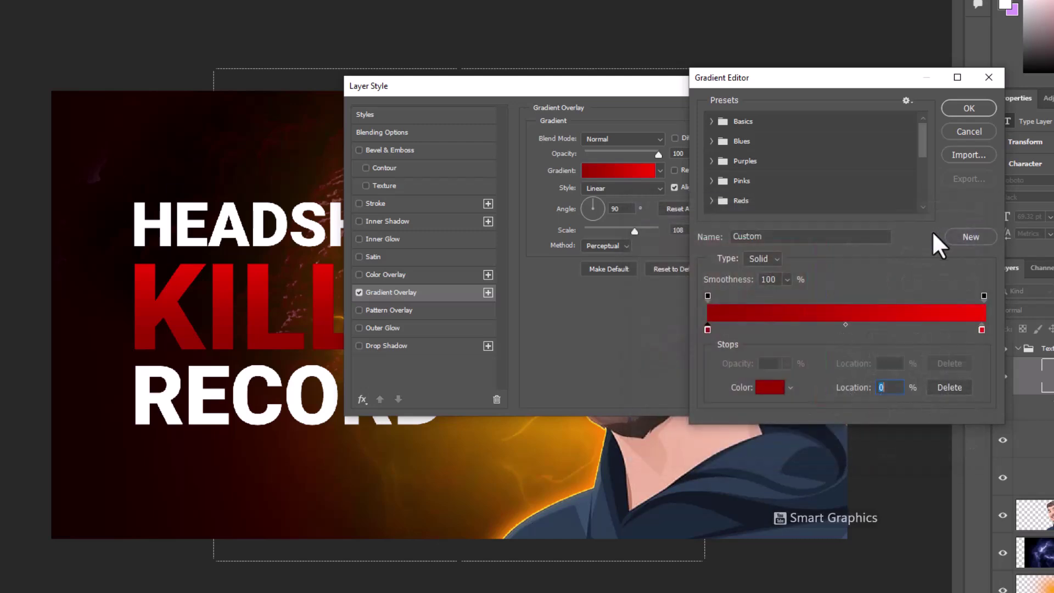
double_click(979, 328)
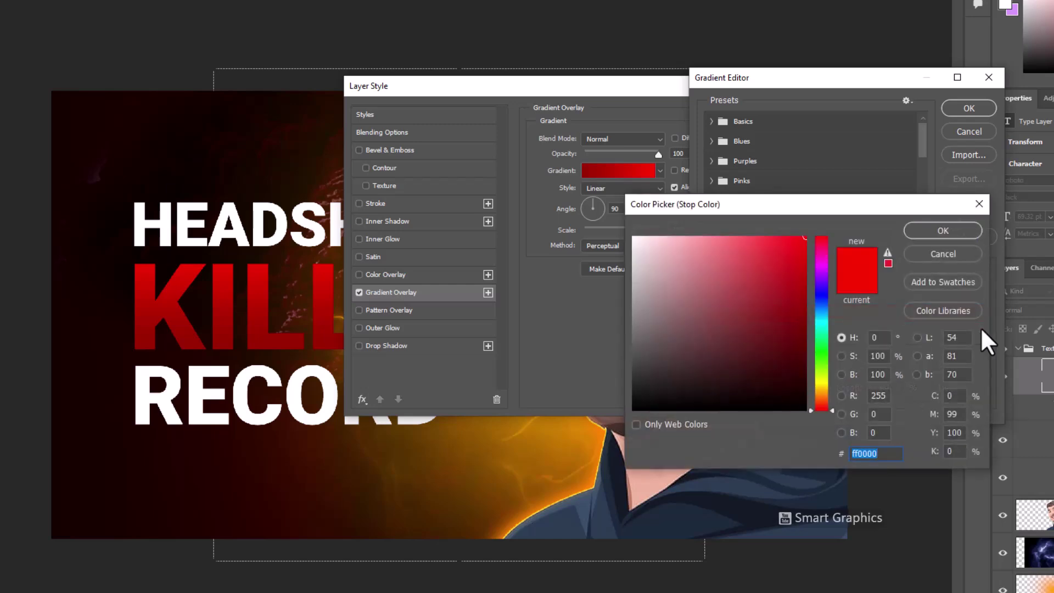
click(960, 231)
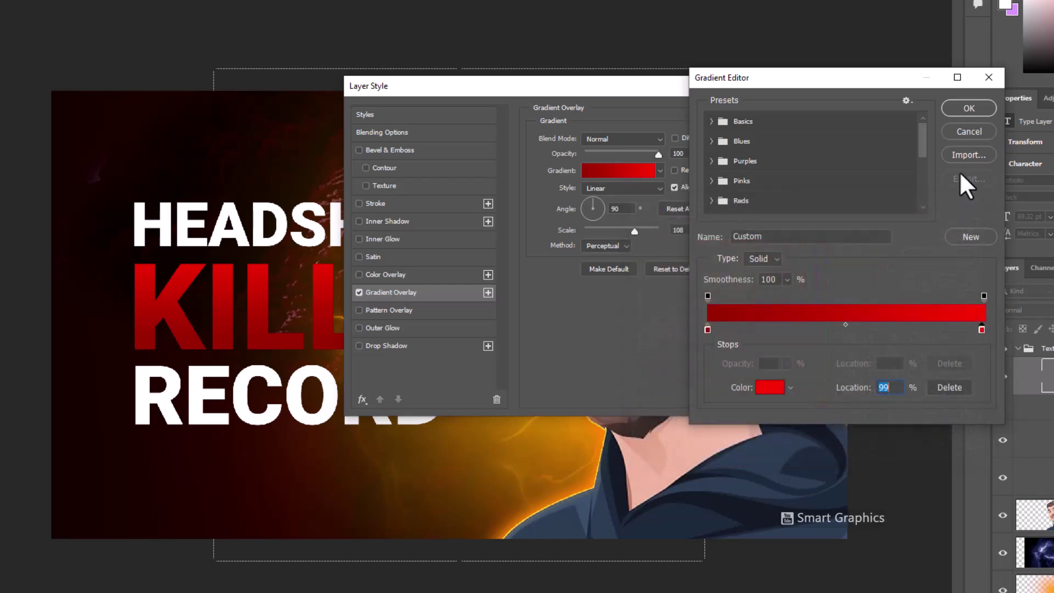
click(969, 109)
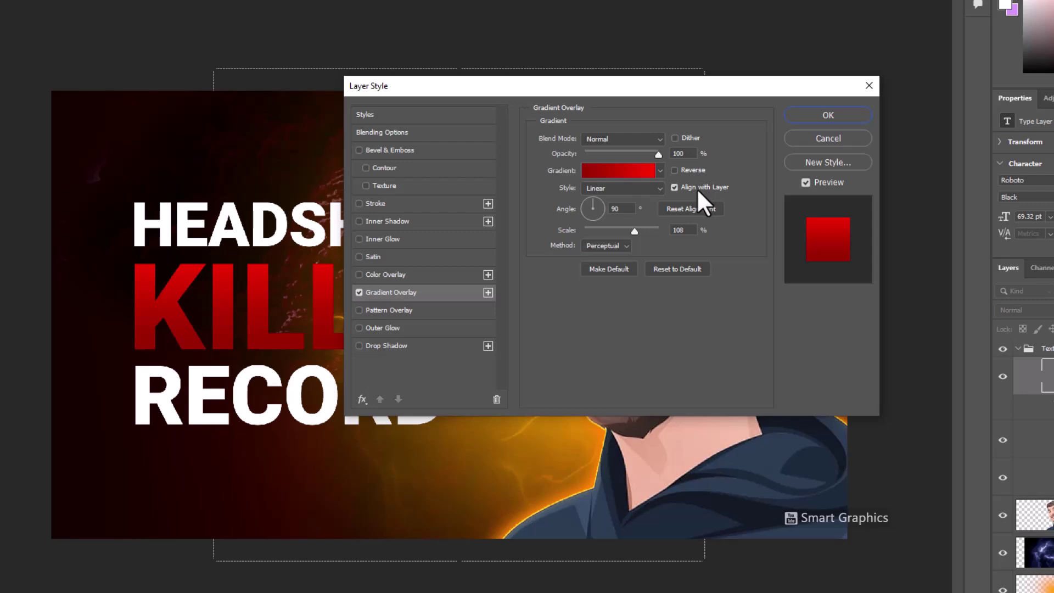
drag(633, 229, 625, 231)
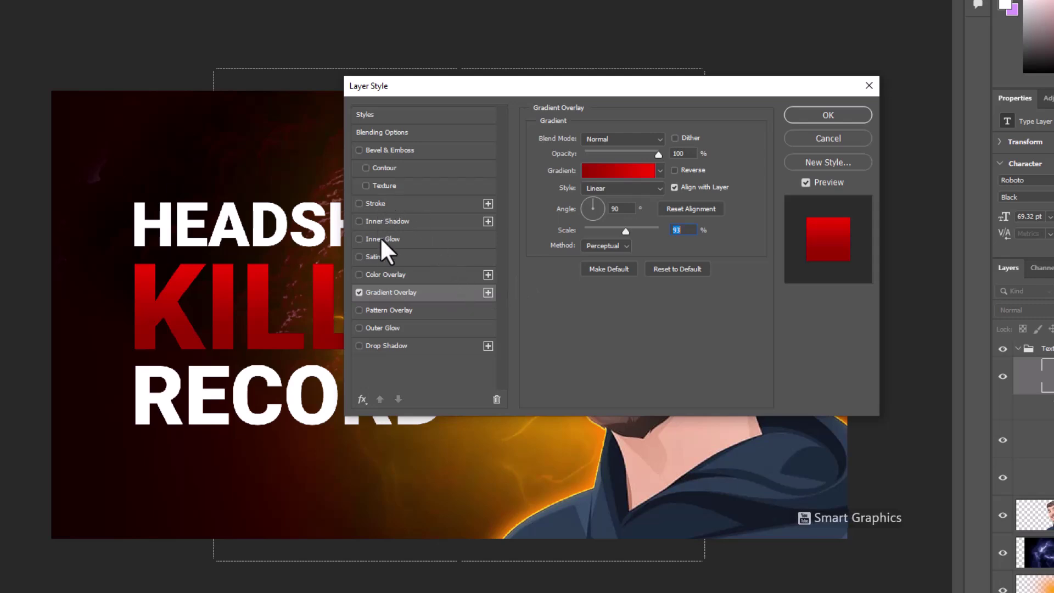
- Add a yellow outside stroke to the KILLS text with a size of 3 px
click(378, 203)
double_click(668, 137)
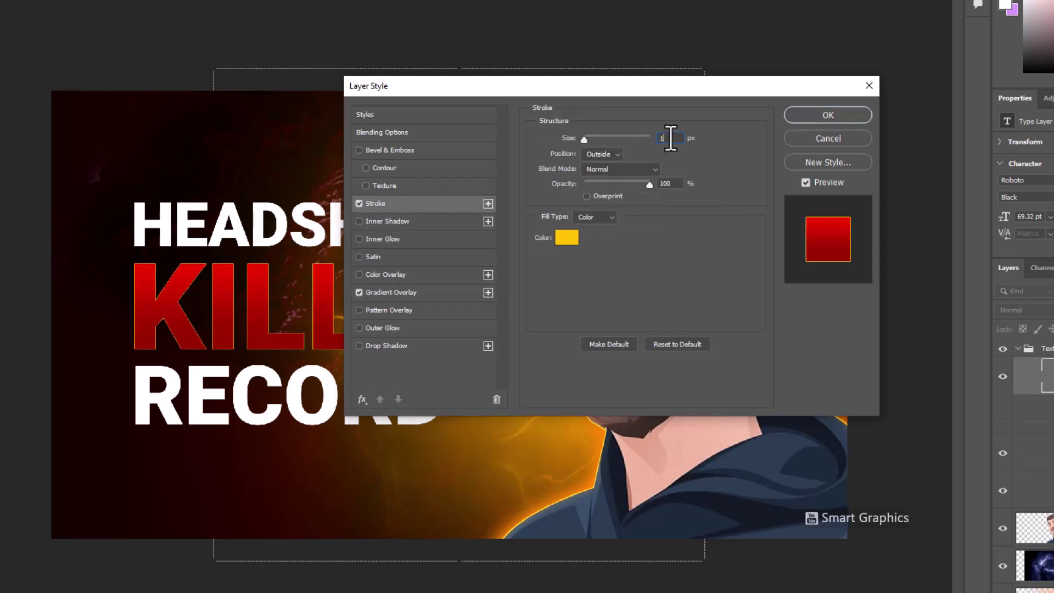
key(Up)
key(Up)
key(Up)
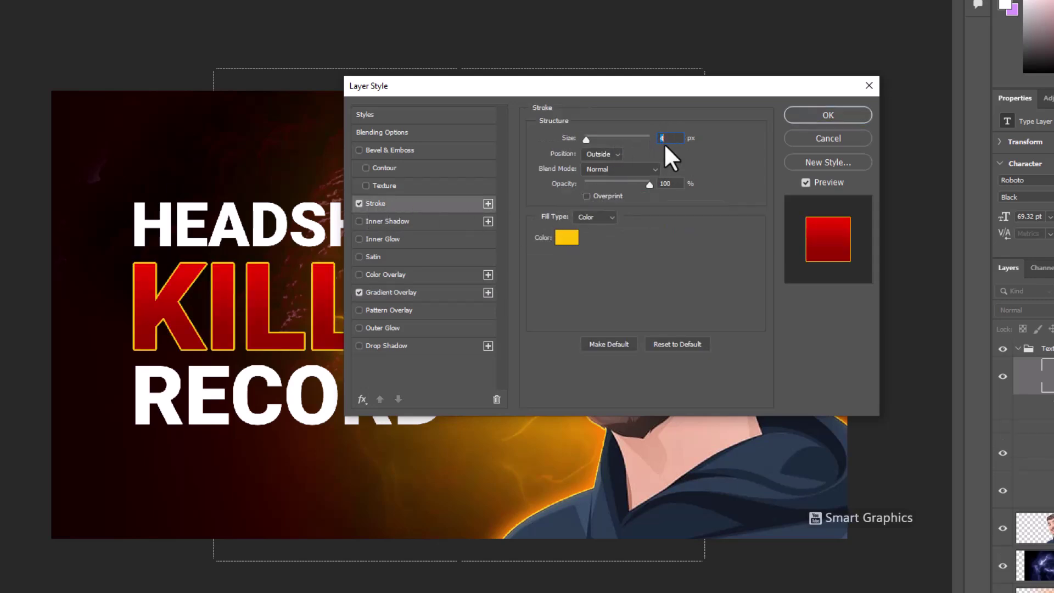
key(Down)
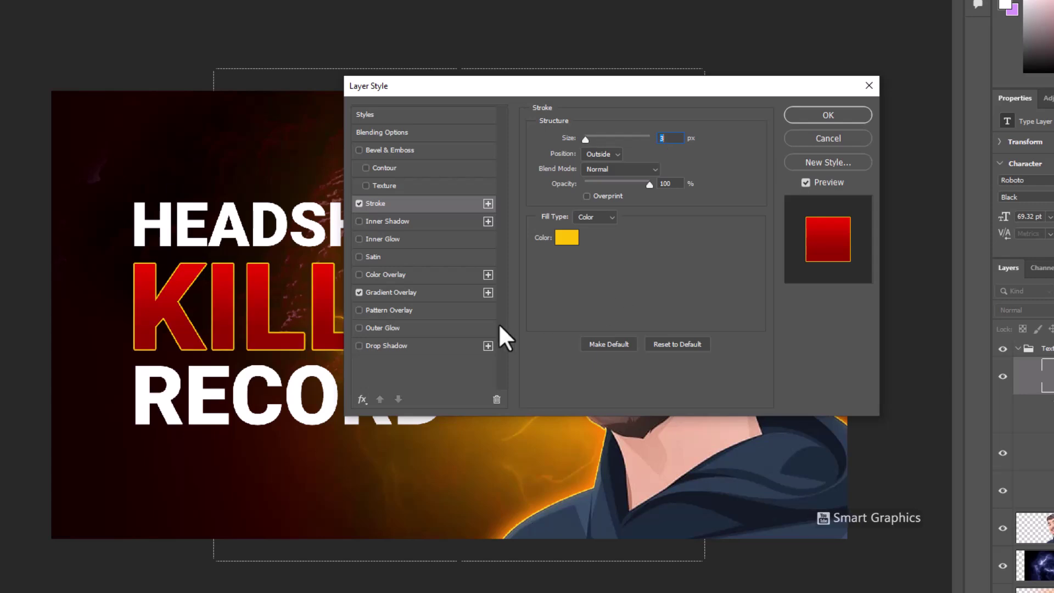
- Add an orange ff8400 Outer Glow to KILLS in Normal blend mode with a size of 18 px and apply the layer style
click(391, 328)
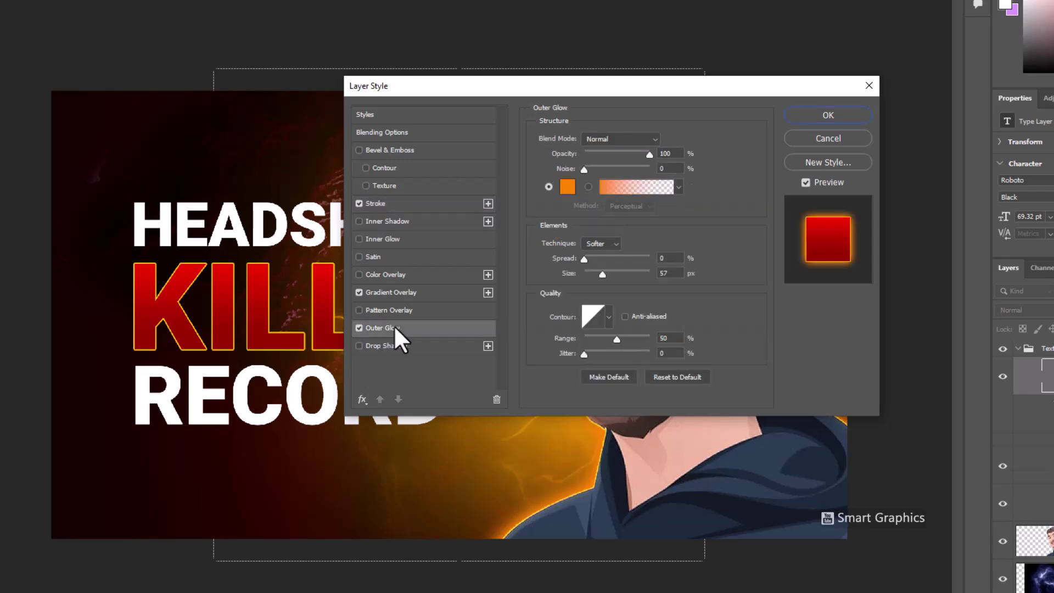
click(621, 139)
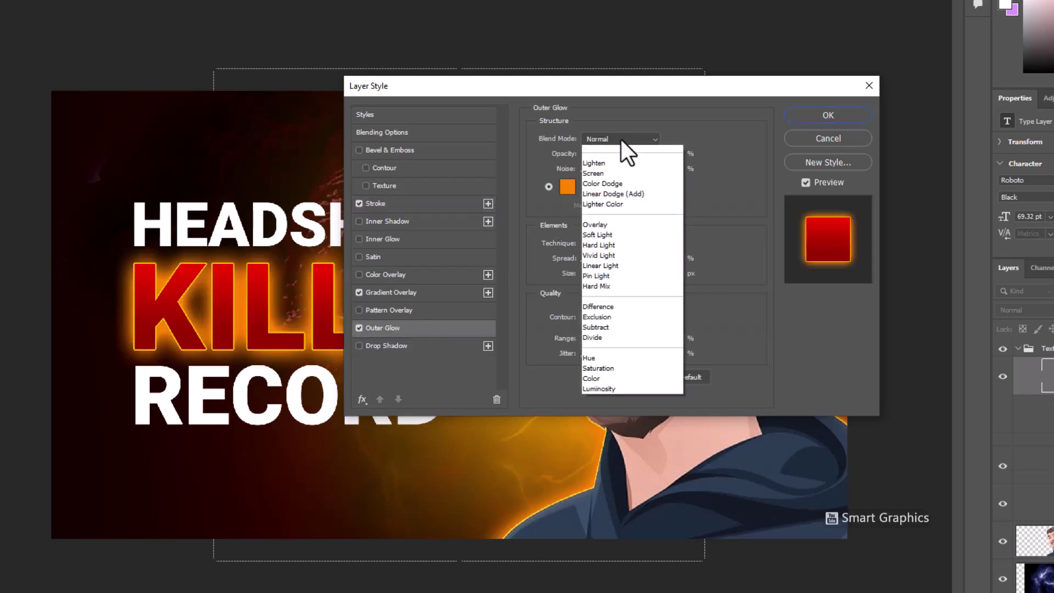
click(603, 152)
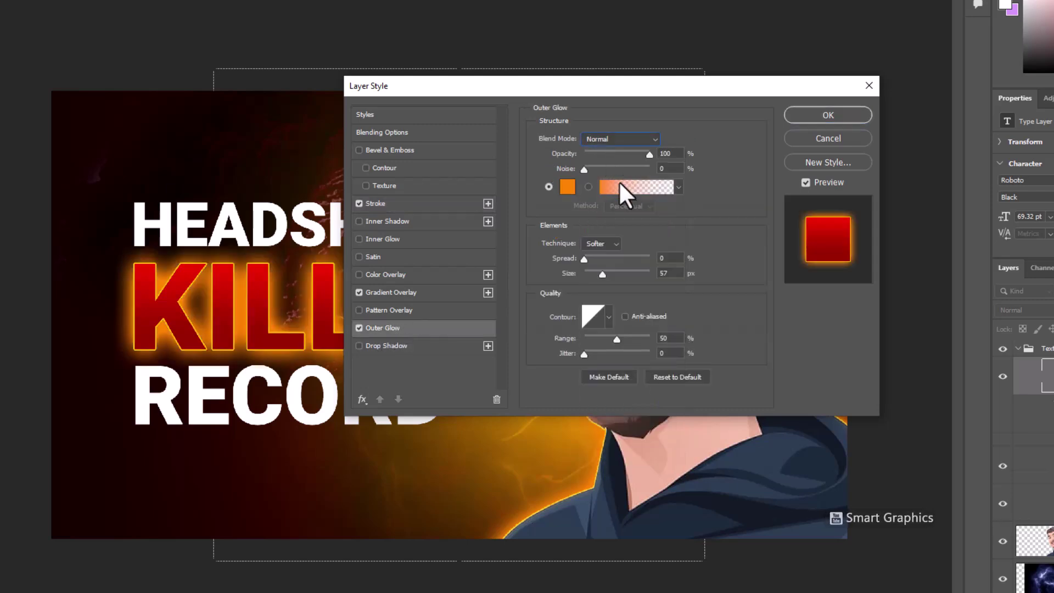
drag(602, 274, 593, 274)
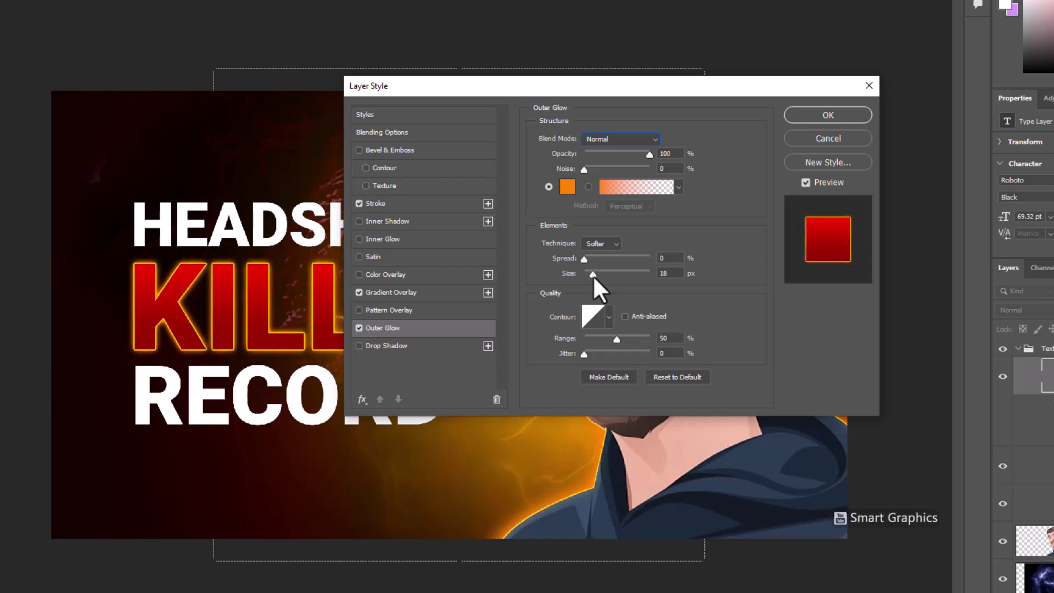
click(568, 186)
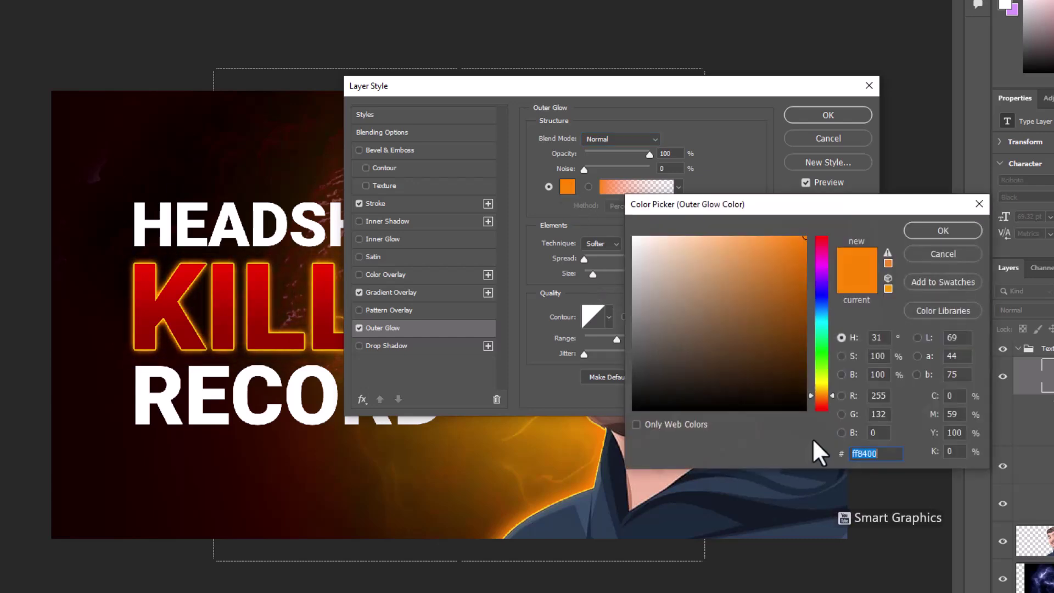
click(943, 231)
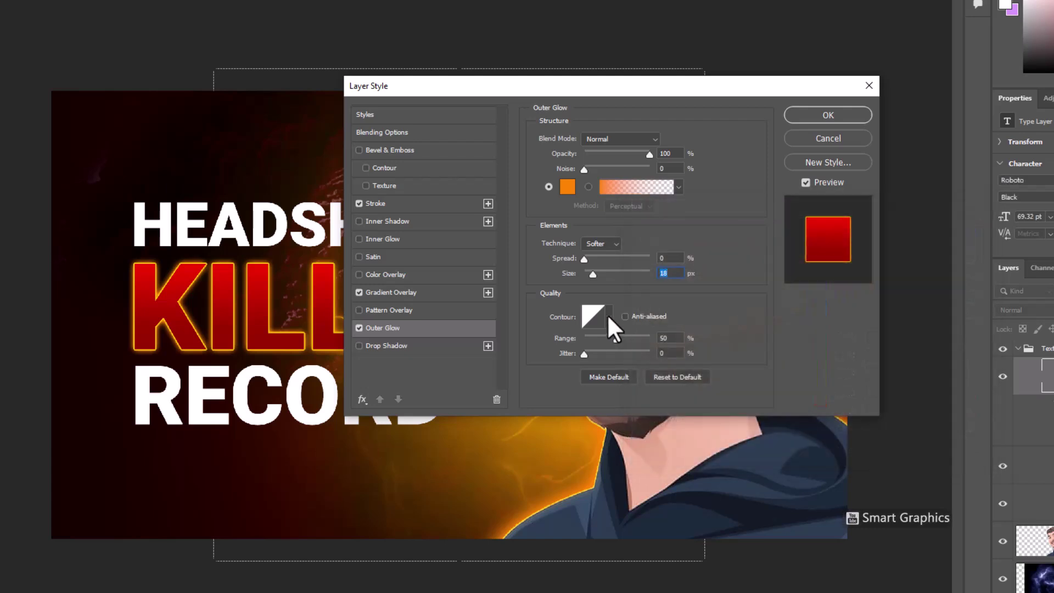
click(820, 116)
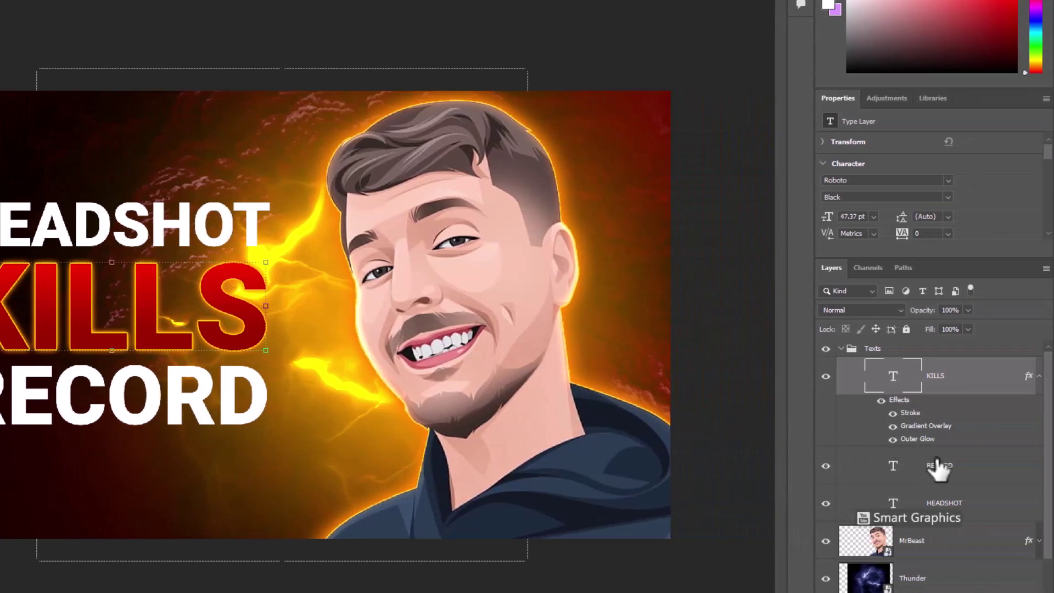
- Give the RECORD text a 3 px yellow outside stroke and copy that stroke effect to the HEADSHOT layer
click(938, 469)
click(1038, 376)
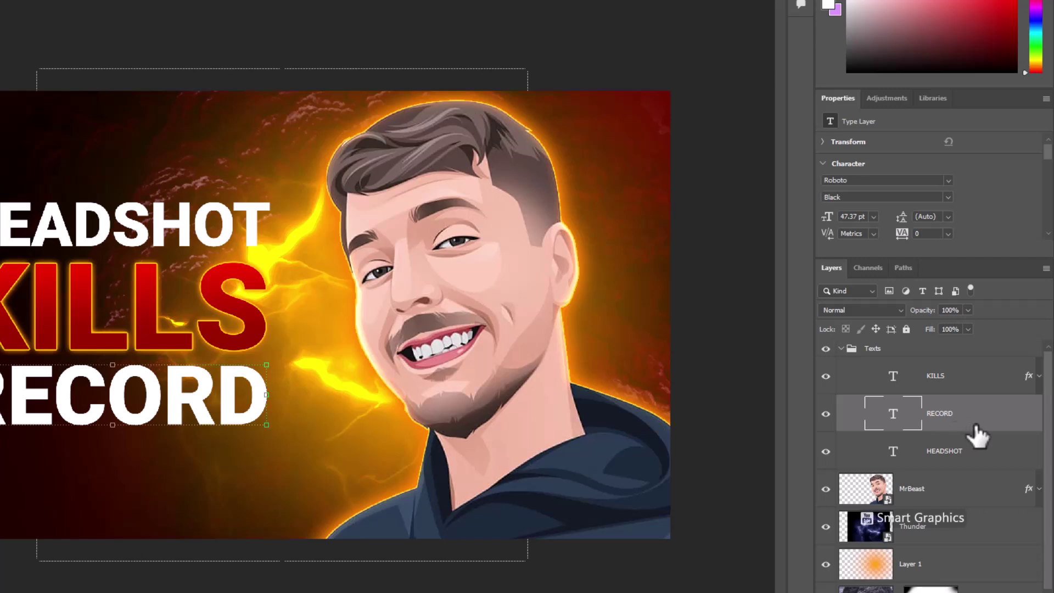
double_click(974, 427)
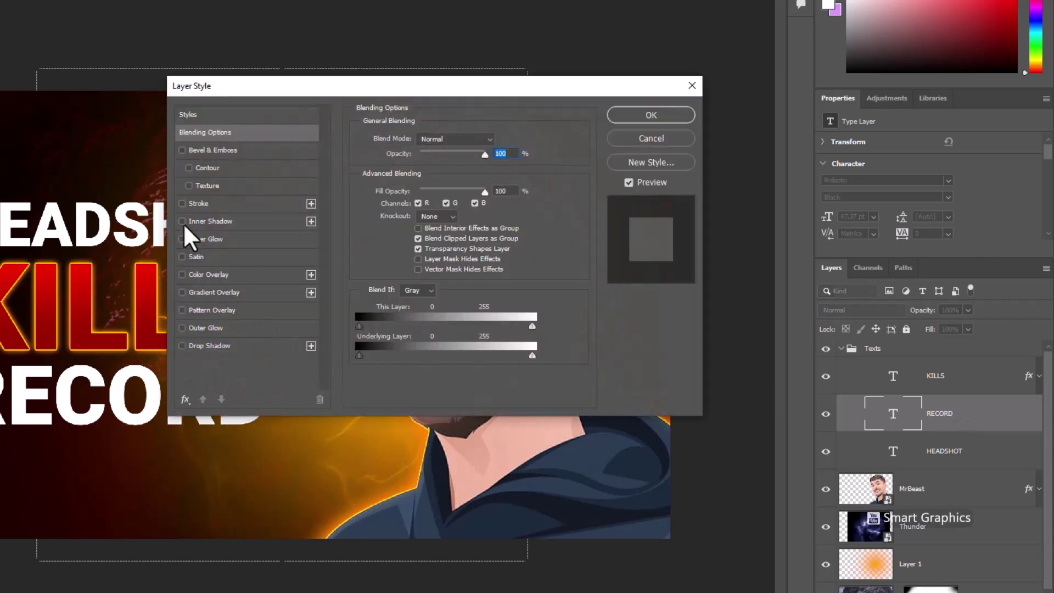
click(197, 204)
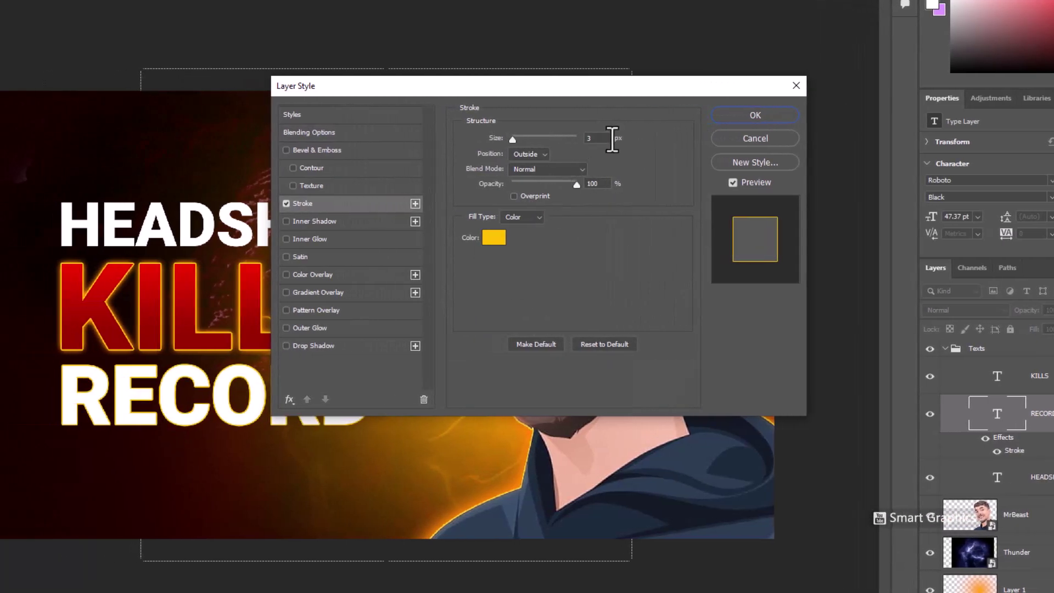
click(610, 138)
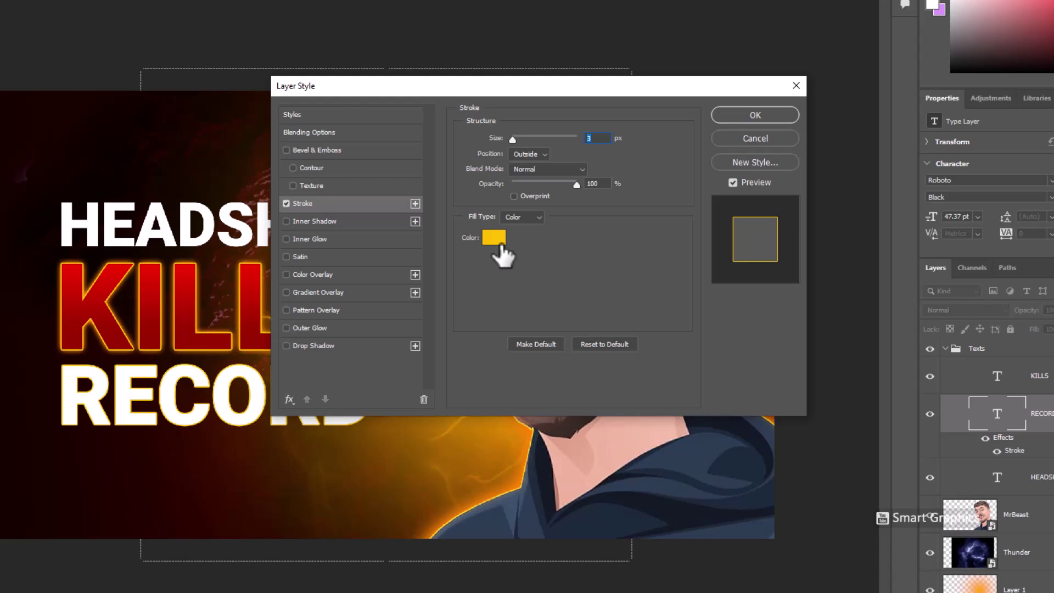
click(756, 118)
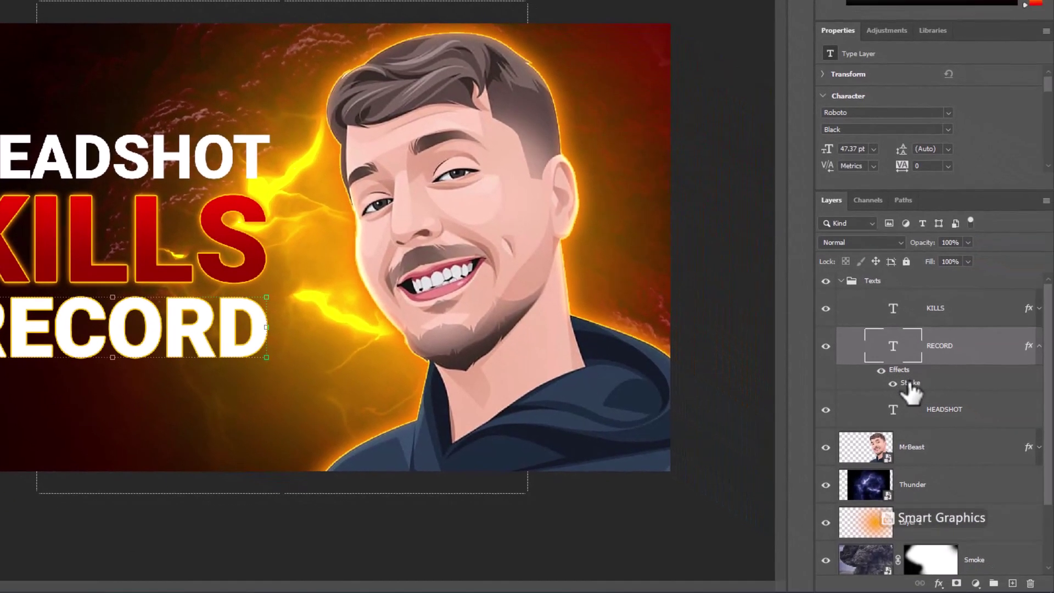
mouse_move(909, 384)
mouse_down()
mouse_move(933, 386)
mouse_move(926, 410)
mouse_up()
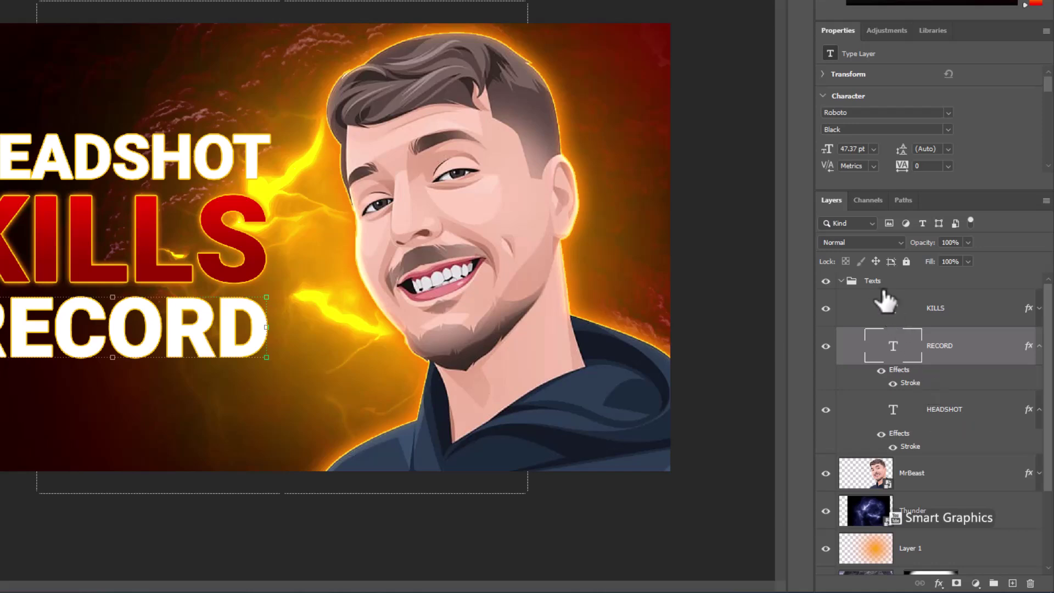
- Collapse the Texts group, scale it to about 111.78% and rotate it to about -13.59° beside the MrBeast cutout
click(841, 281)
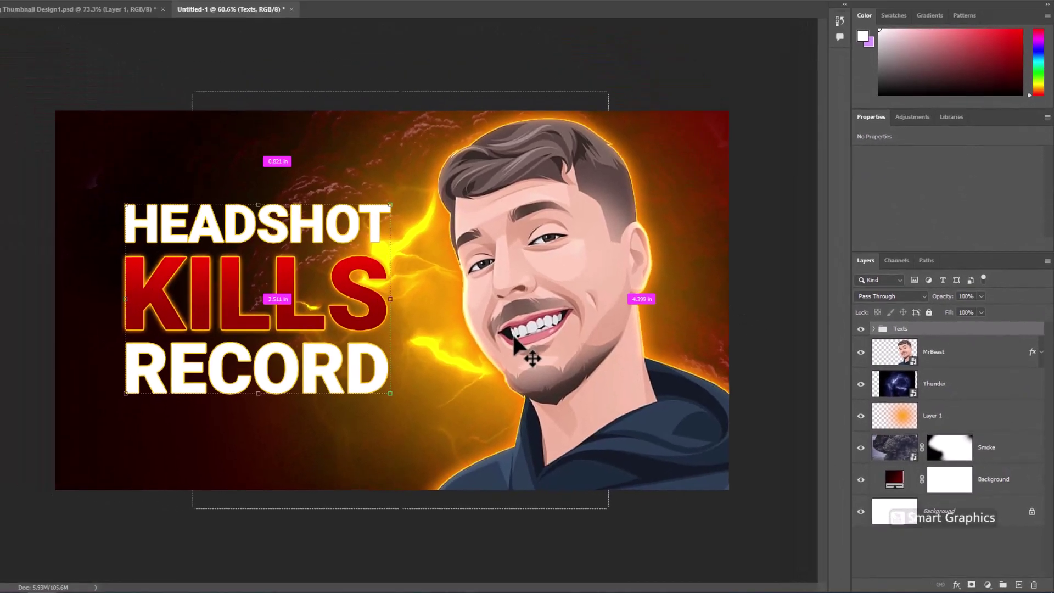
key(ctrl+t)
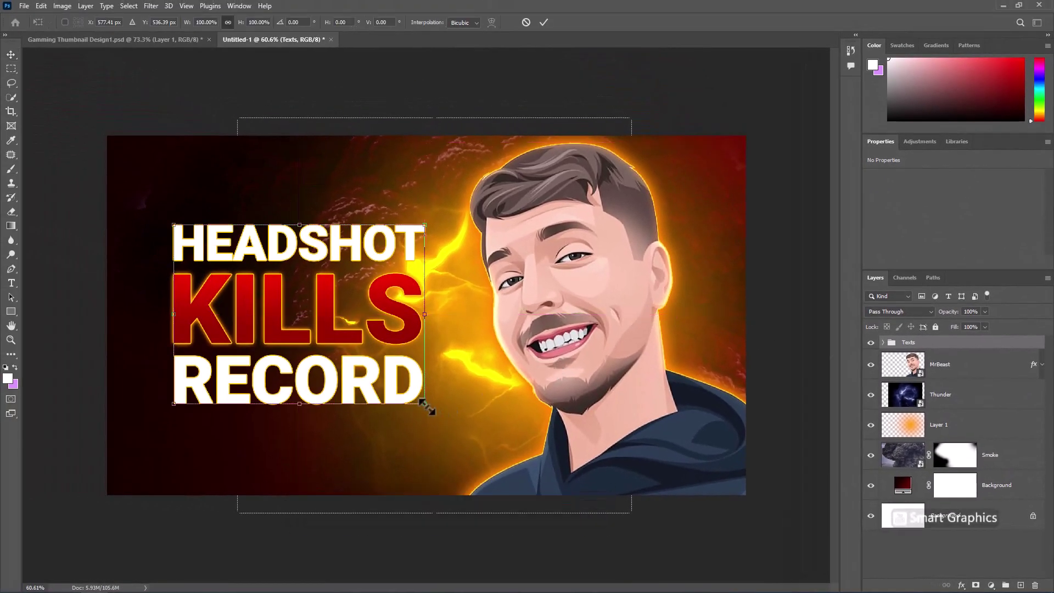
drag(426, 410, 416, 365)
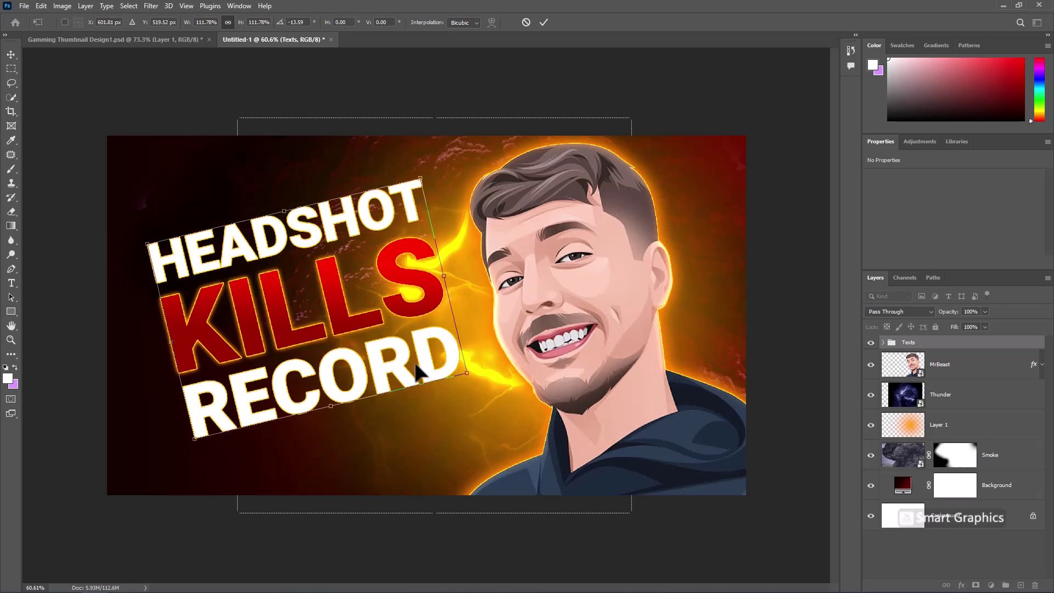
click(544, 23)
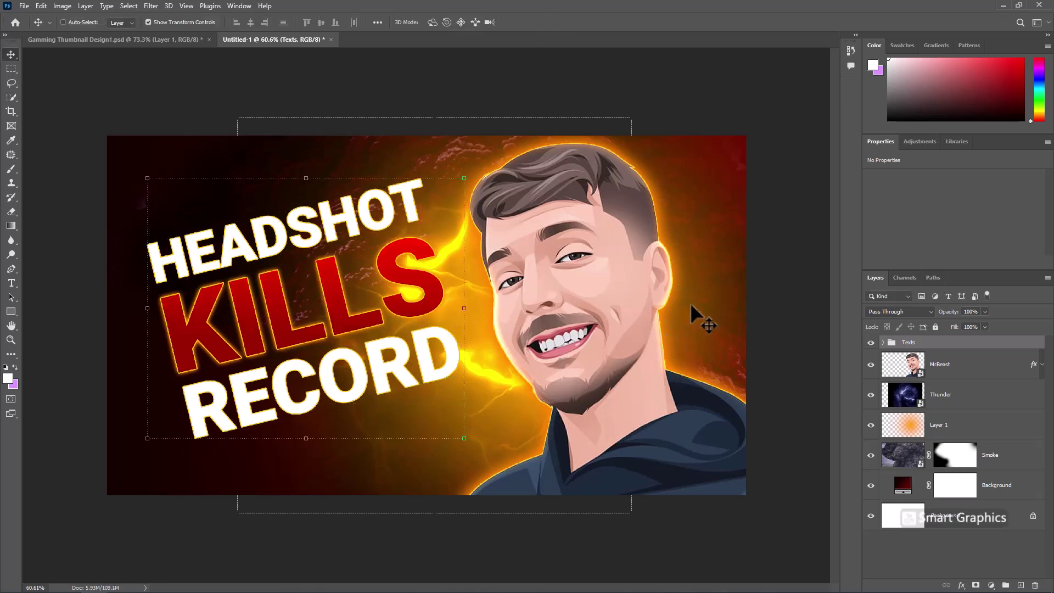
- Place the Particles image above the Texts group and scale it to 7.2 x 3.6 in so it covers the whole canvas
key(alt+Tab)
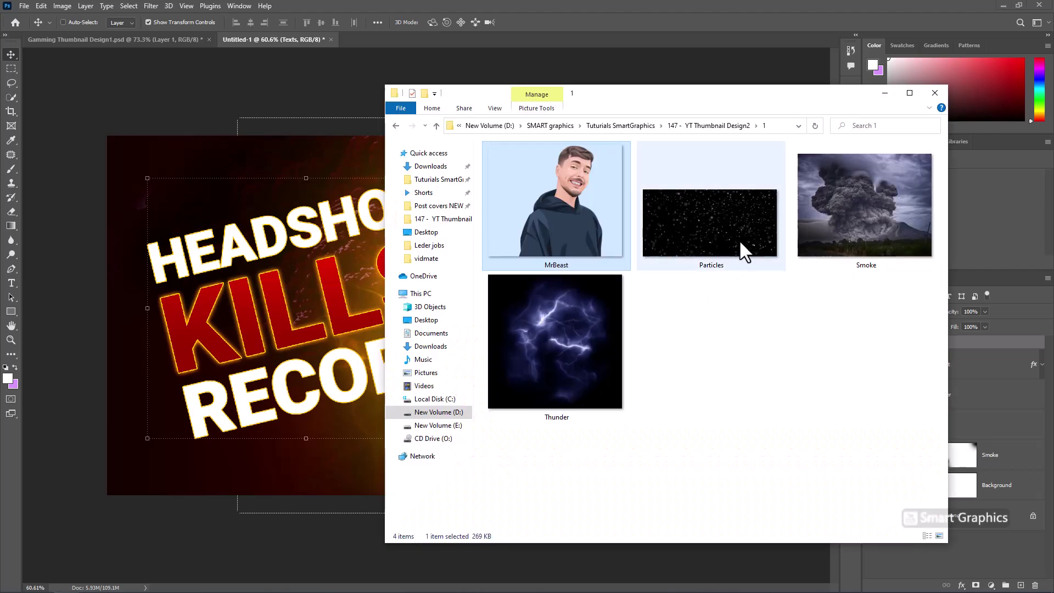
drag(738, 239, 335, 319)
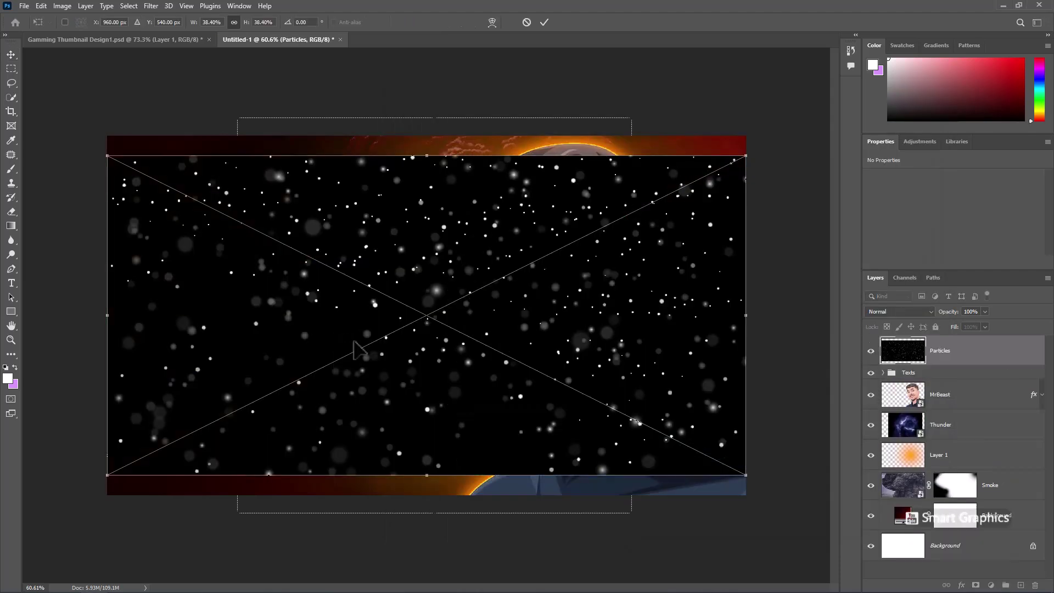
drag(425, 156, 426, 136)
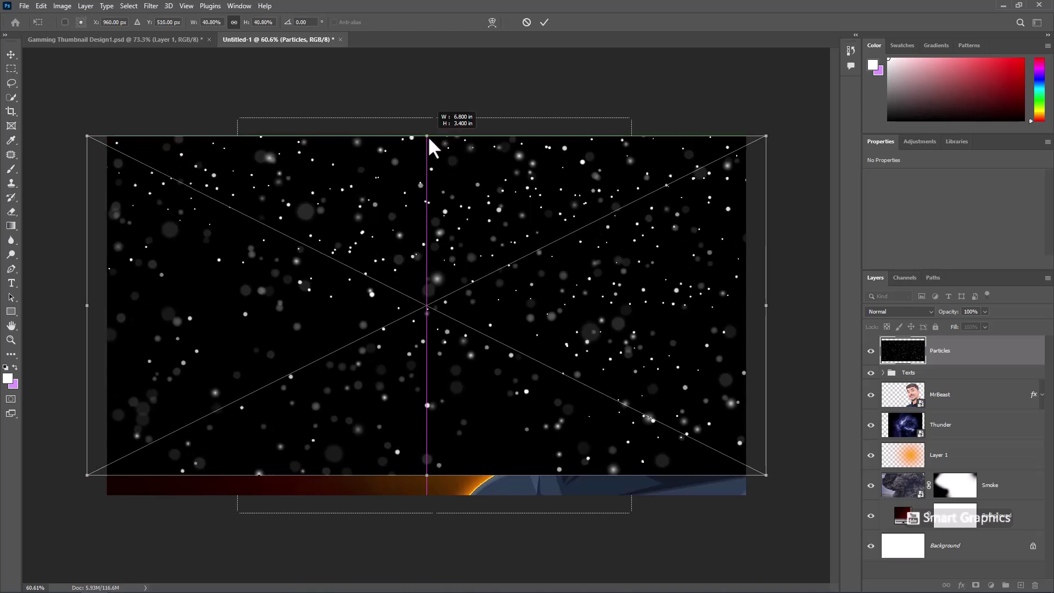
drag(428, 475, 426, 496)
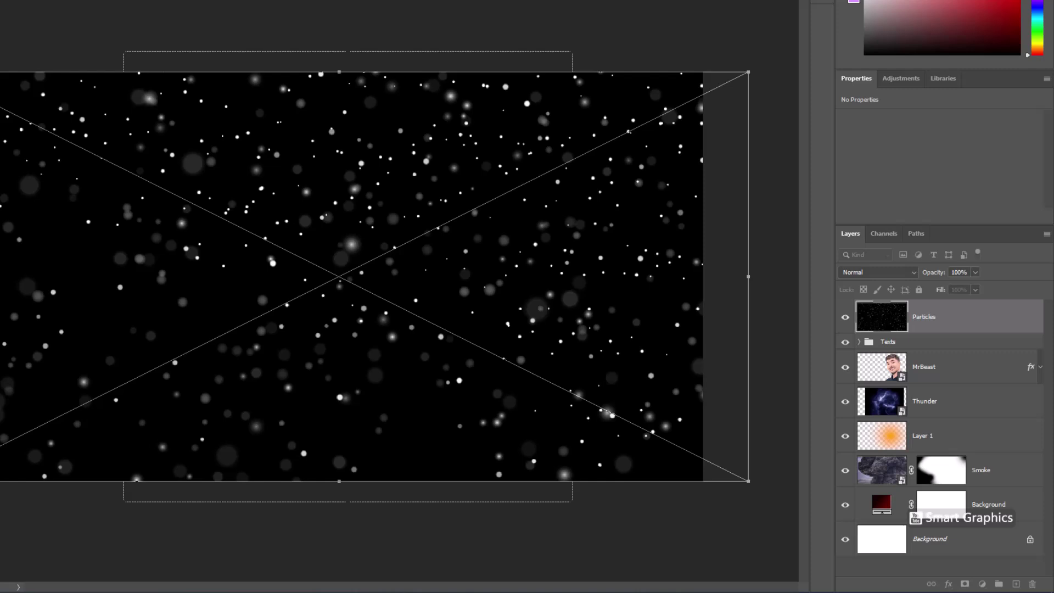
click(543, 23)
- Set the Particles layer's blend mode to Screen and add a layer mask to it
click(908, 313)
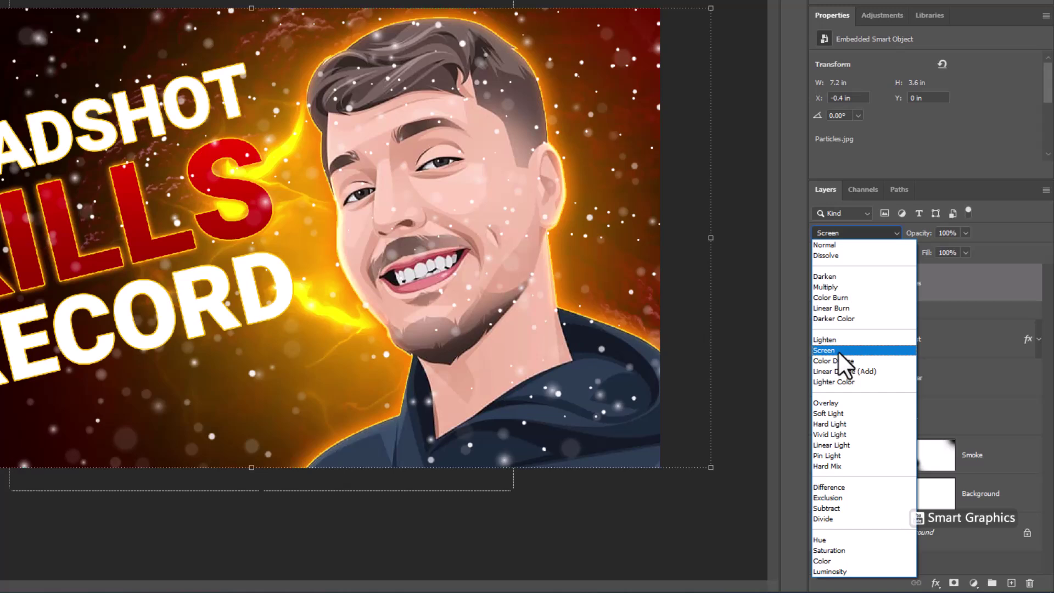
click(837, 351)
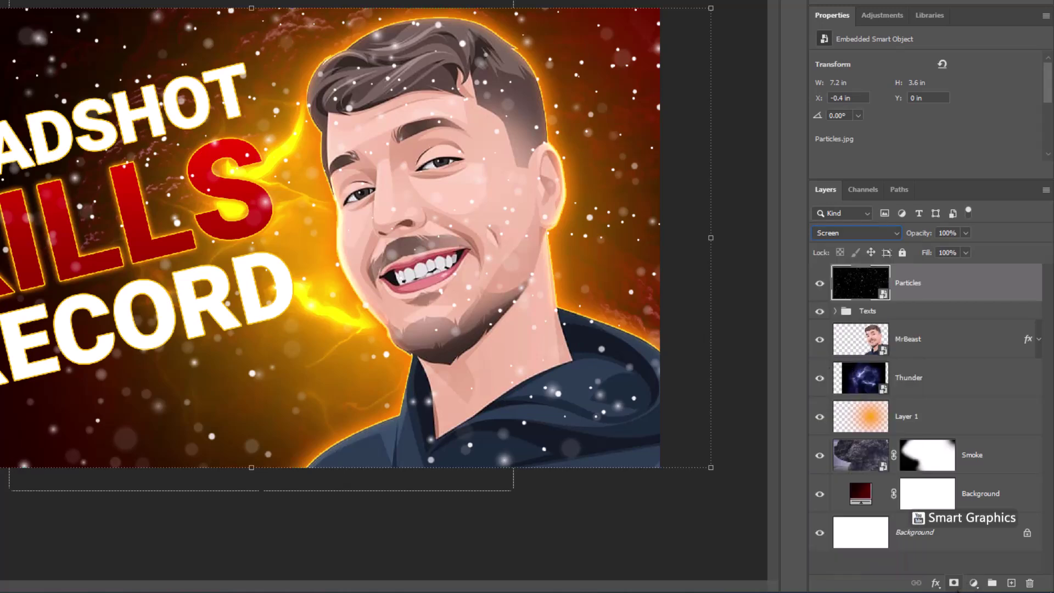
click(953, 582)
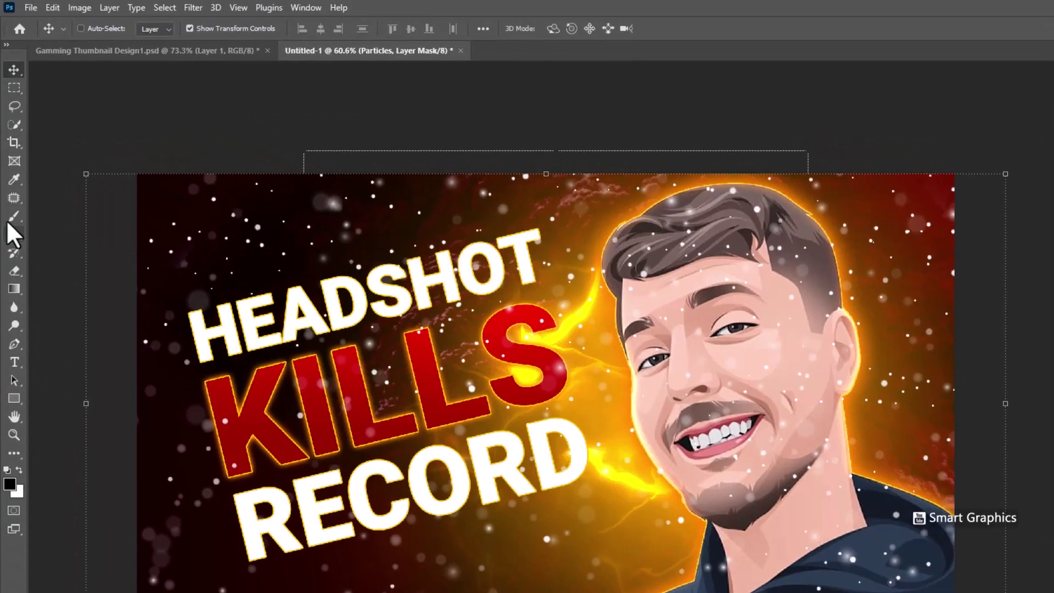
- Paint black on the Particles mask with a large soft brush, reduced to 527 px, to hide particles over MrBeast's face and the text
click(12, 226)
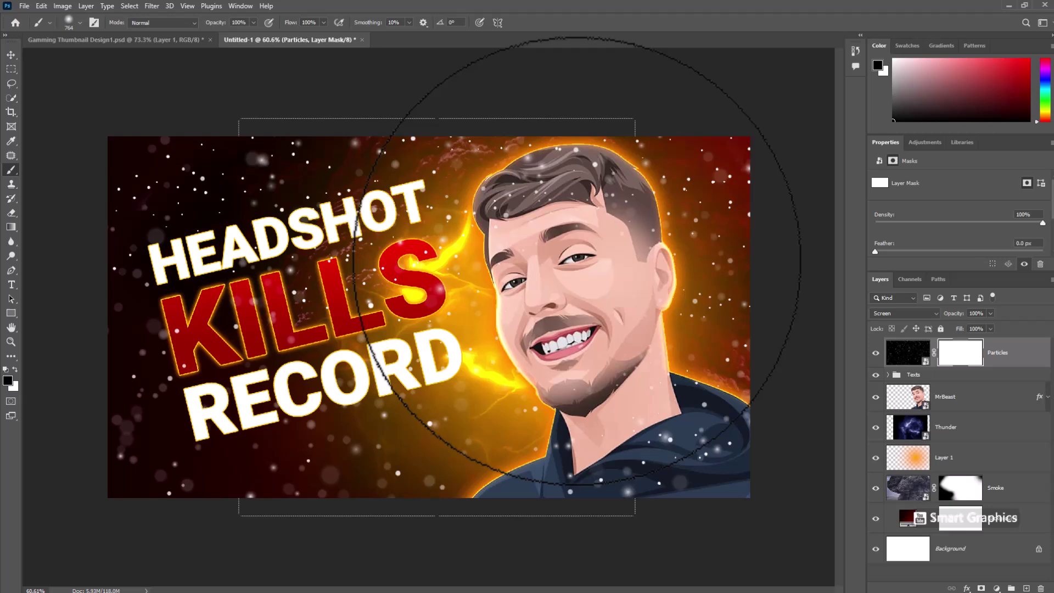
click(664, 350)
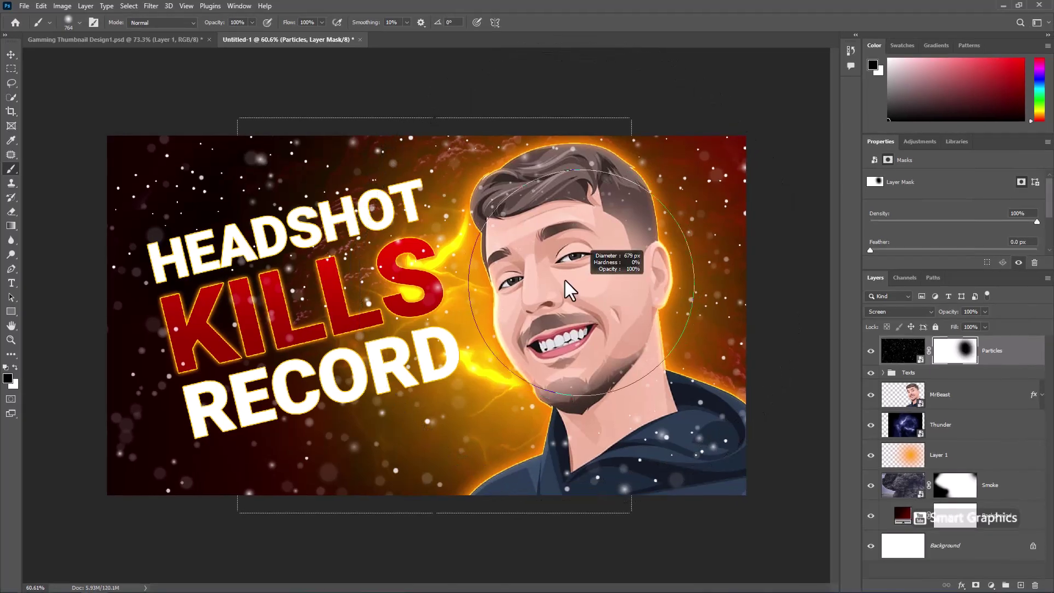
mouse_move(620, 370)
mouse_down()
mouse_move(640, 371)
mouse_move(677, 294)
mouse_up()
drag(453, 270, 307, 329)
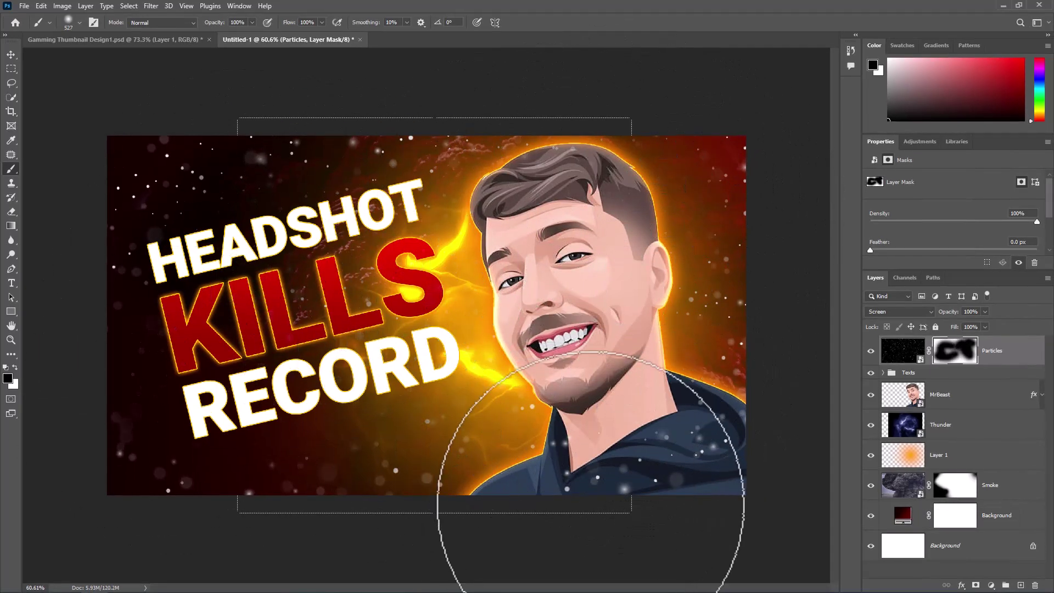